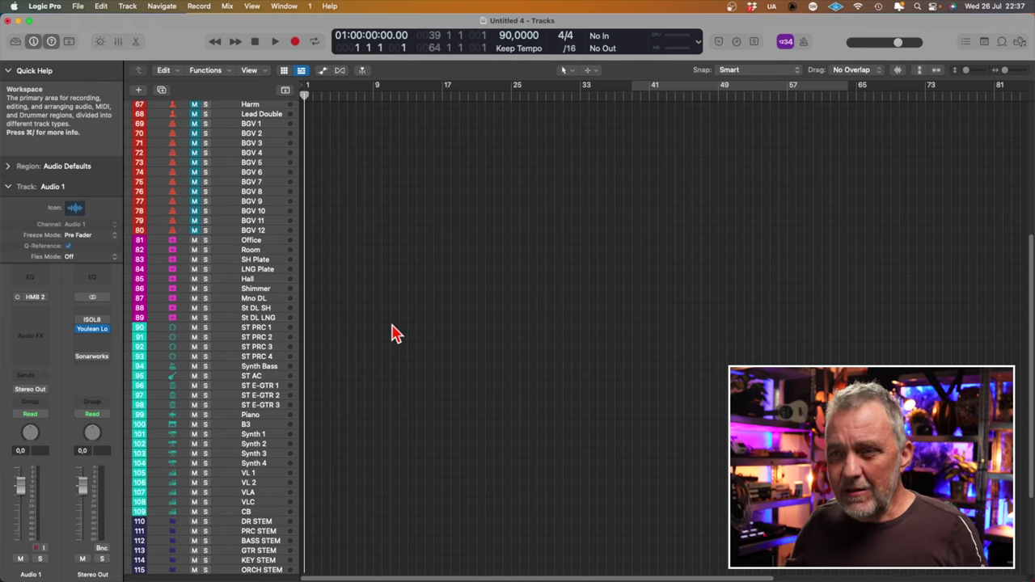
# Step: Scroll the track list to tracks 67–115, from the Harm and BGV vocals down to the stems
pyautogui.scroll(10, 353, 248)
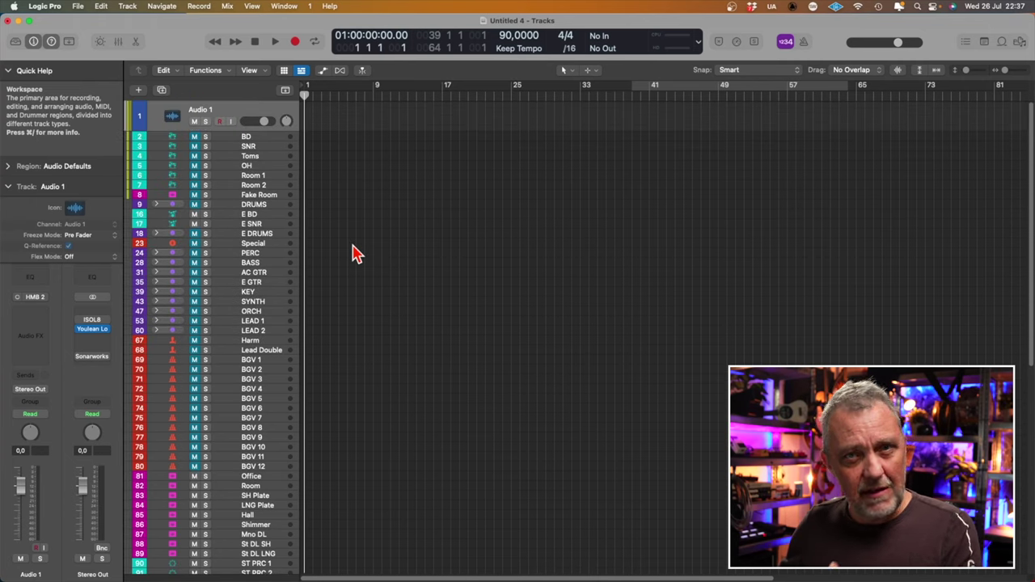
# Step: Scroll the track headers to the top, showing Audio 1 and the BD, SNR and Toms tracks
pyautogui.scroll(-4, 353, 253)
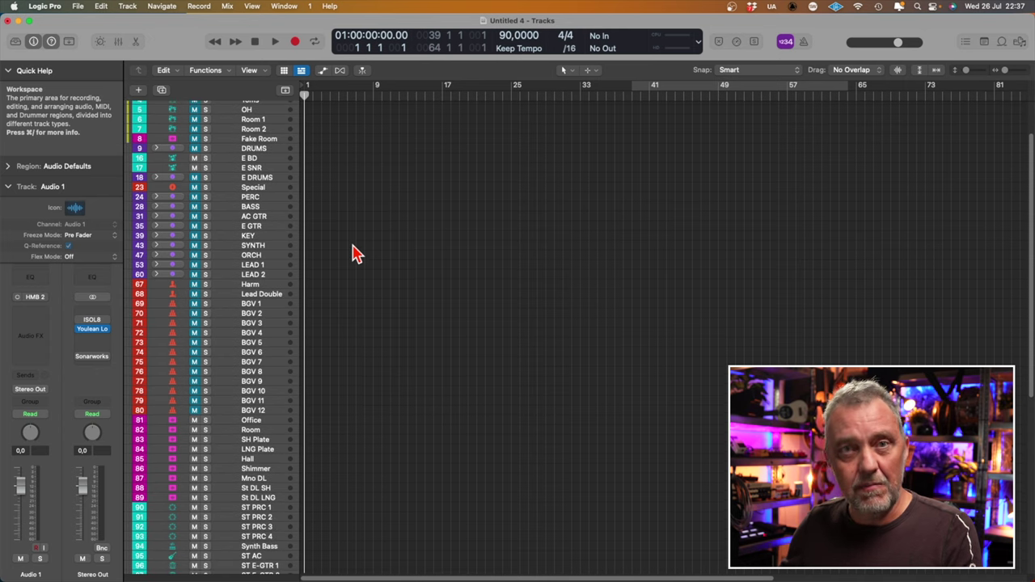
pyautogui.scroll(4, 357, 254)
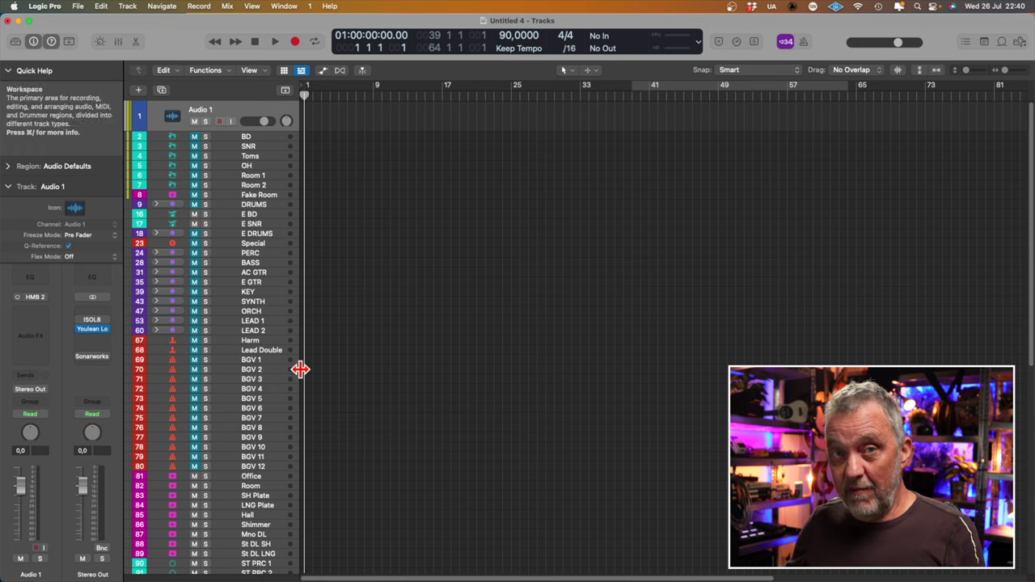
# Step: Enlarge the ST E-GTR 1 track row, scroll to the Master and Talk tracks, and open the Mixer
pyautogui.scroll(-4, 248, 369)
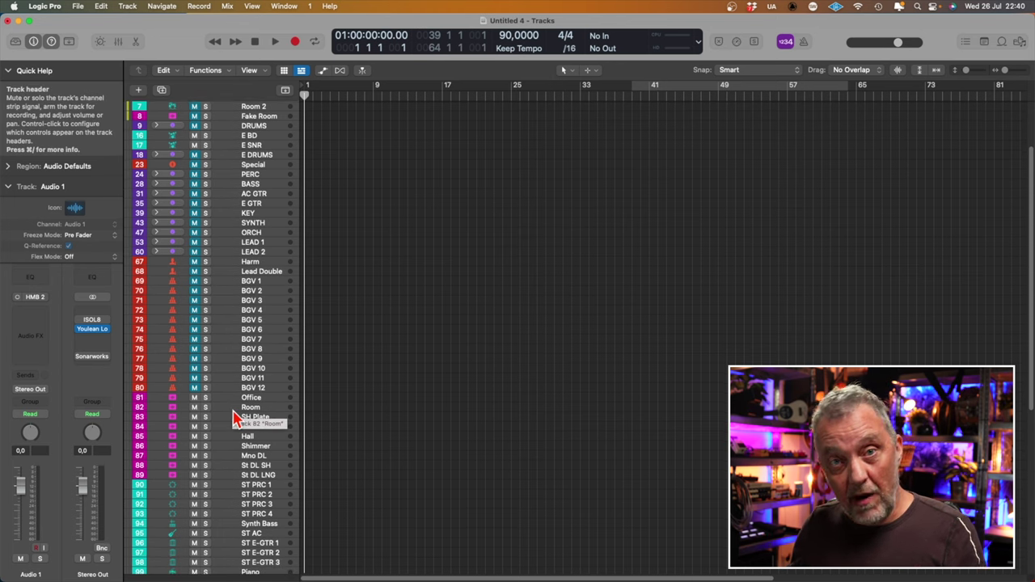
pyautogui.scroll(-6, 234, 418)
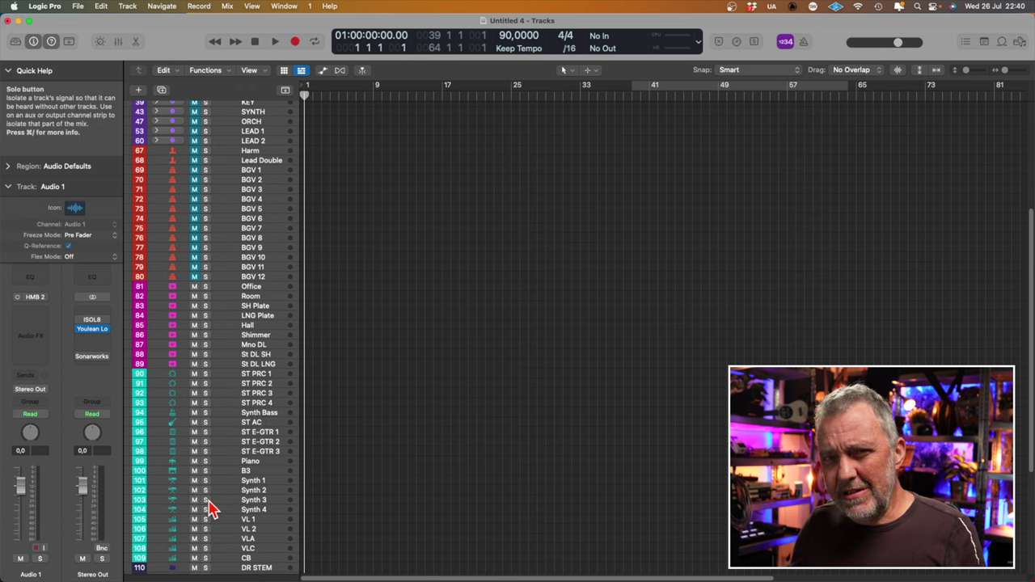
pyautogui.scroll(-2, 213, 497)
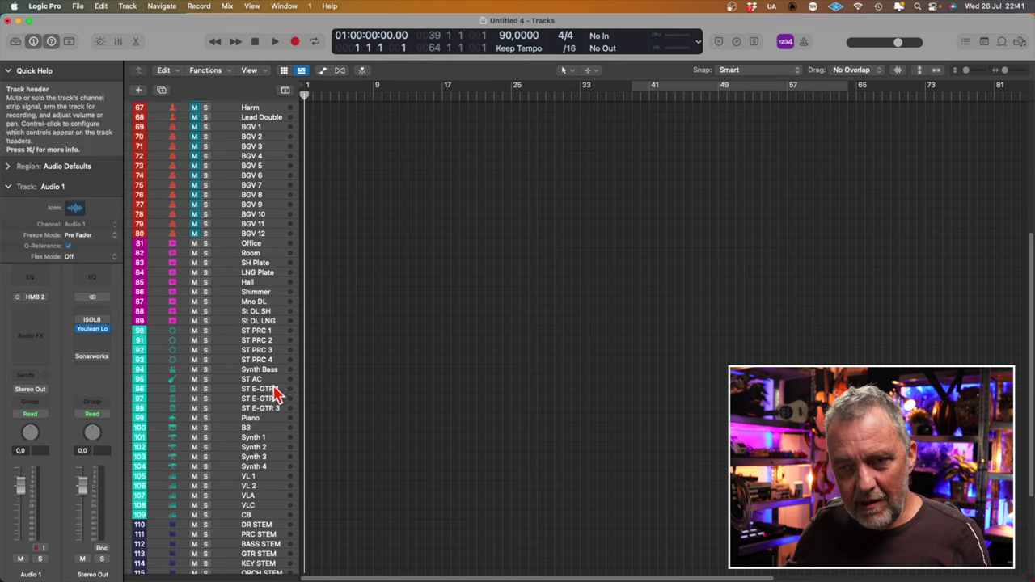
pyautogui.click(276, 394)
pyautogui.hotkey('ctrl', 'z')
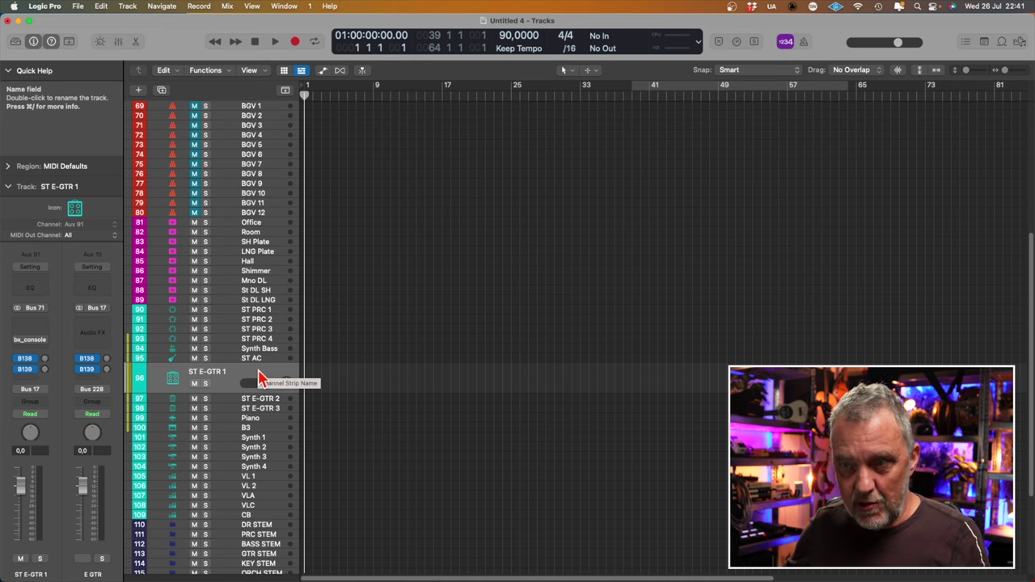
pyautogui.scroll(-5, 259, 376)
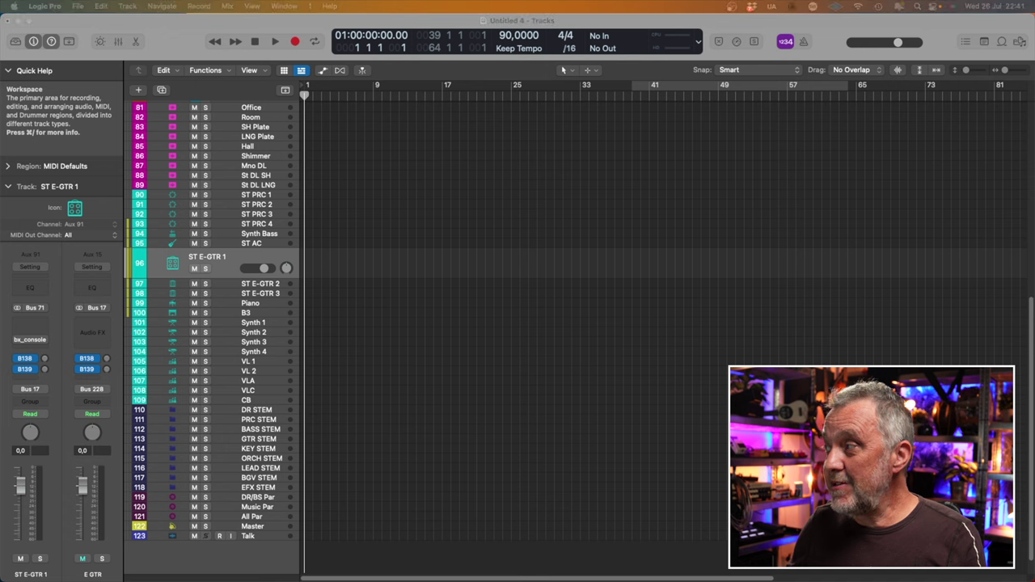
pyautogui.press('super+2')
# Step: Fill the screen with the Mixer and inspect the BD and SNR drum channel strips
pyautogui.moveTo(723, 127); pyautogui.dragTo(312, 18)
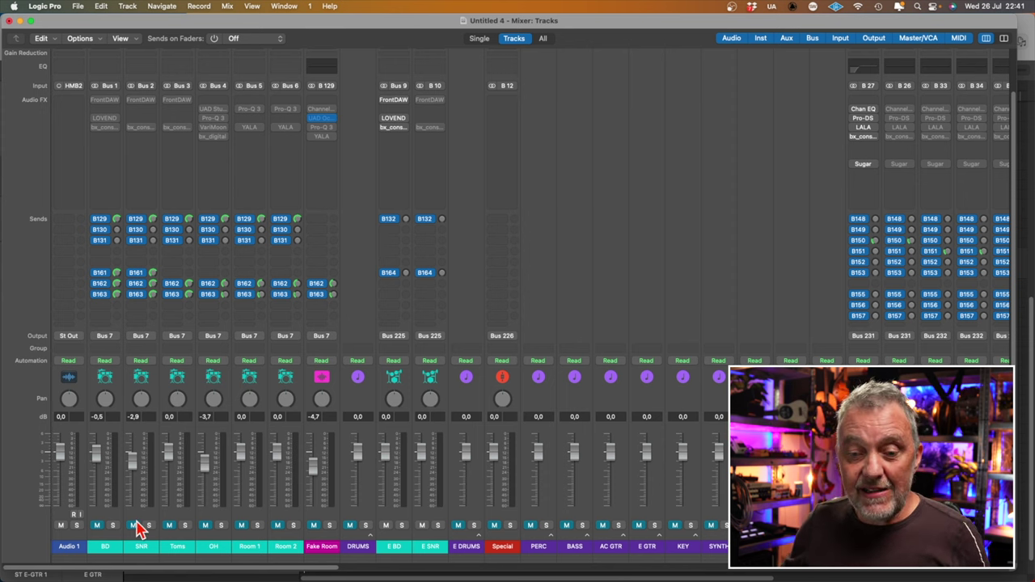
pyautogui.click(105, 548)
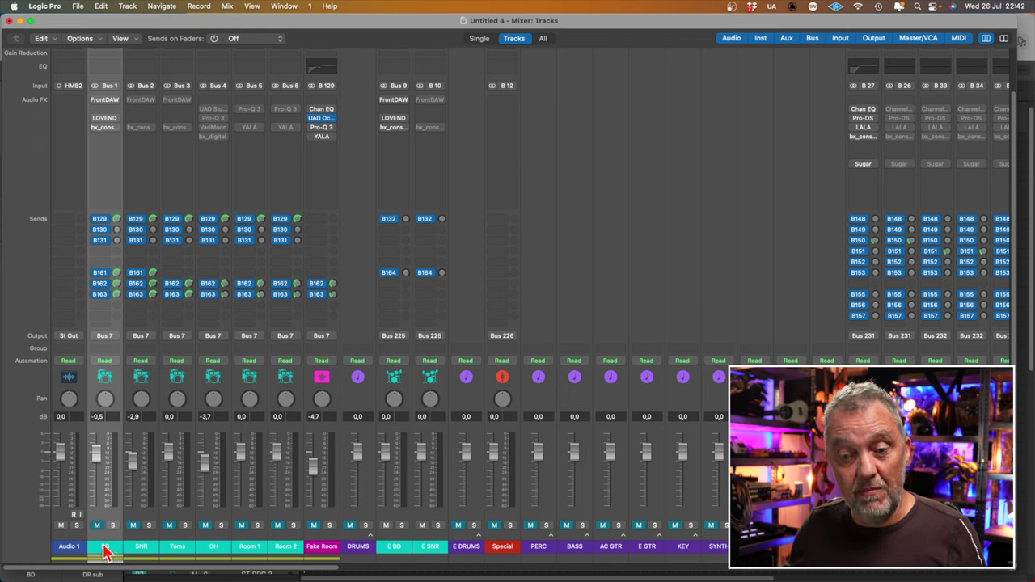
pyautogui.click(141, 550)
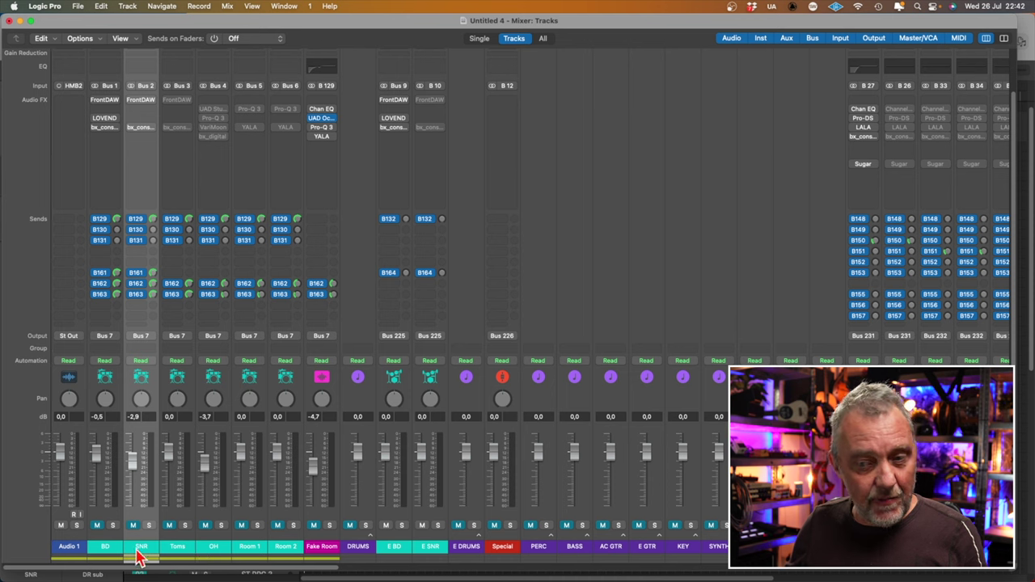
pyautogui.click(320, 119)
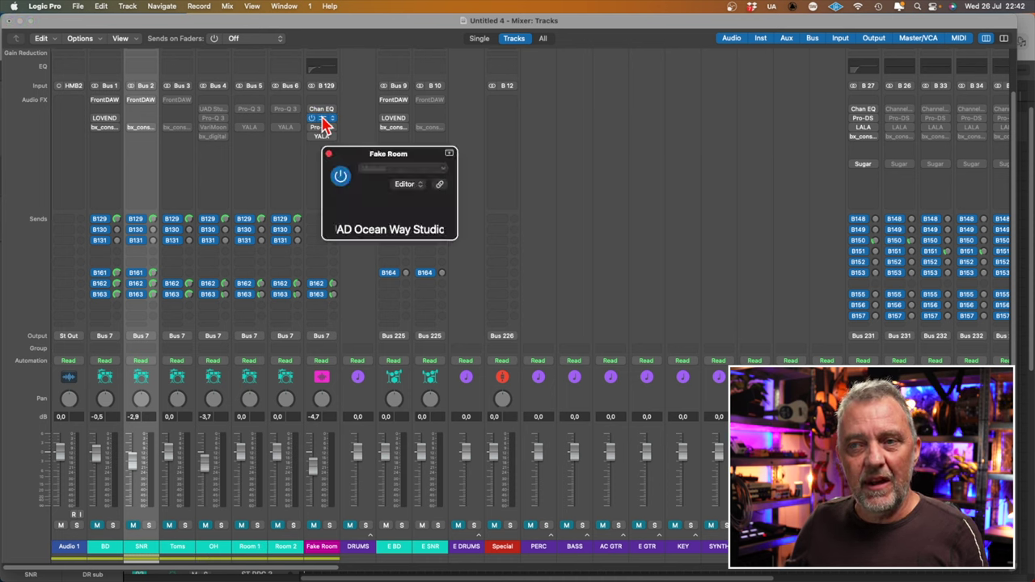
pyautogui.click(320, 120)
pyautogui.moveTo(474, 154); pyautogui.dragTo(484, 113)
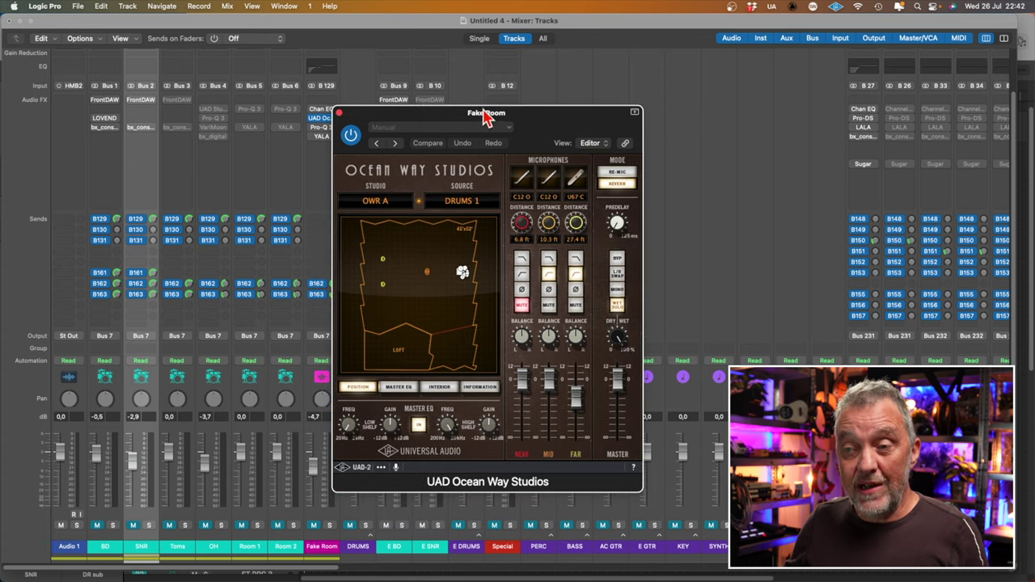
pyautogui.click(339, 114)
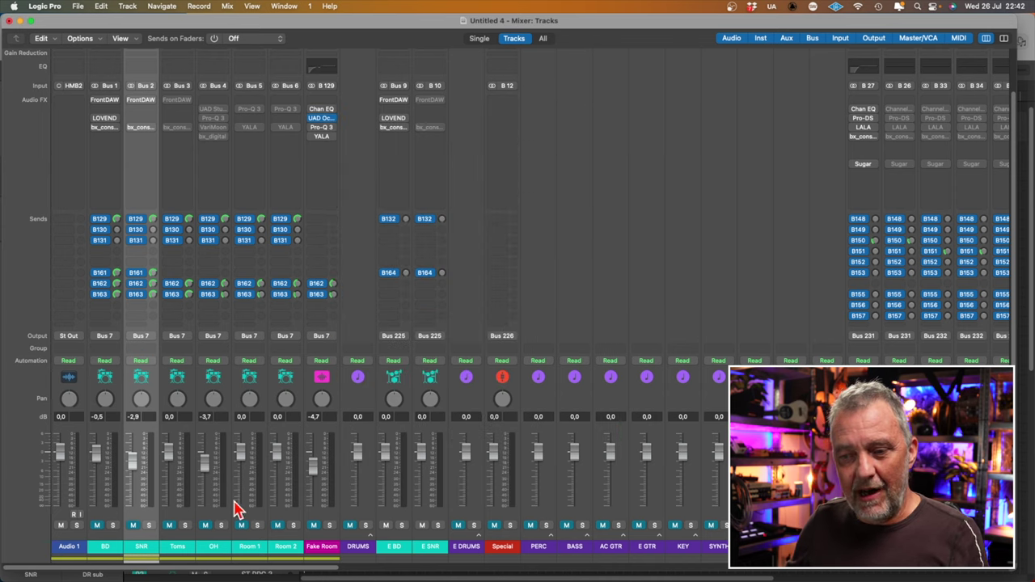
# Step: Expand the DRUMS summing stack and inspect its DR sub and BD channel strips
pyautogui.click(357, 553)
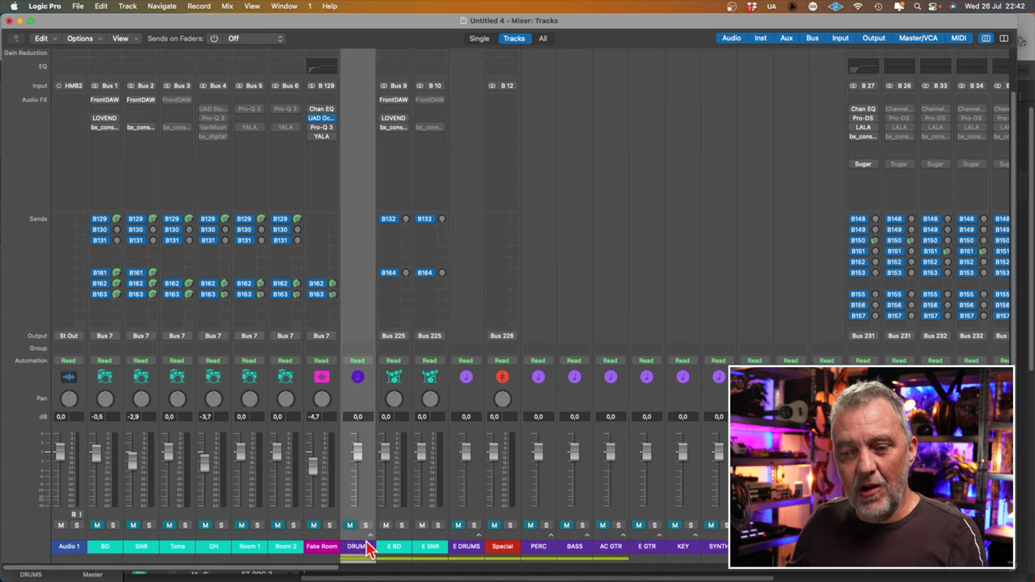
pyautogui.click(369, 535)
pyautogui.click(394, 549)
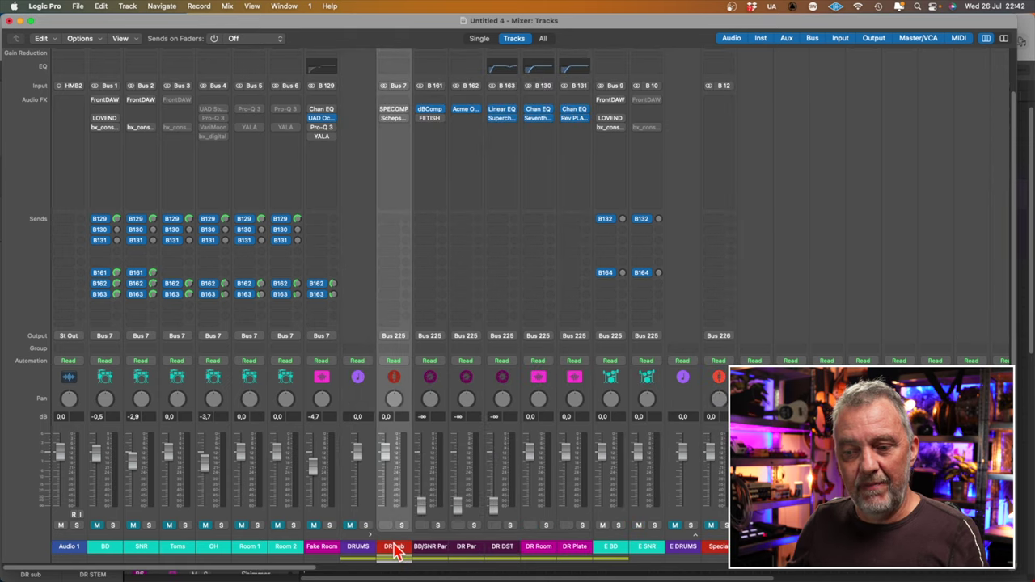
pyautogui.click(118, 550)
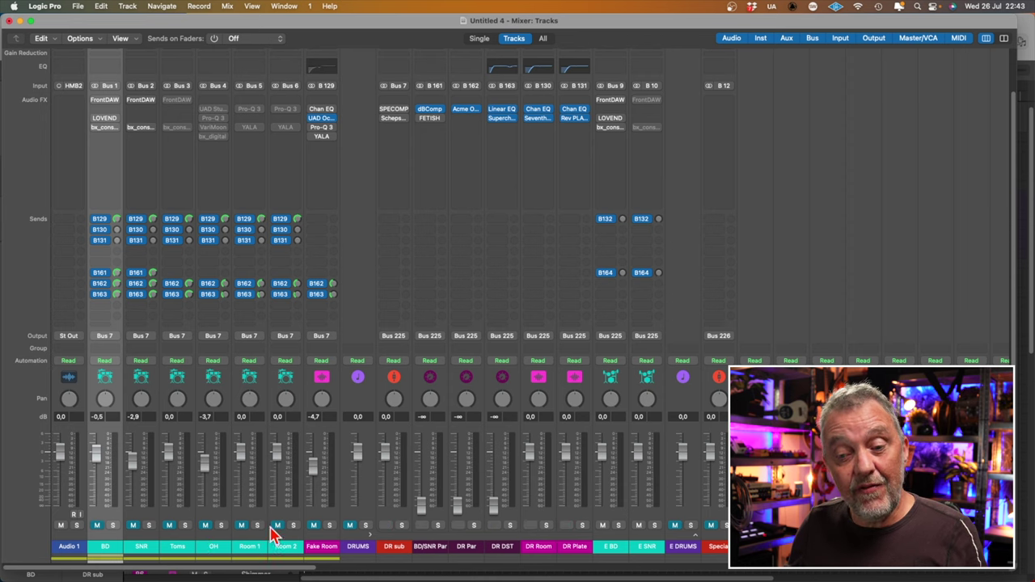
# Step: Inspect the BD/SNR Par, DR DST, DR Room and DR Plate strips, then scroll toward the stems
pyautogui.click(435, 548)
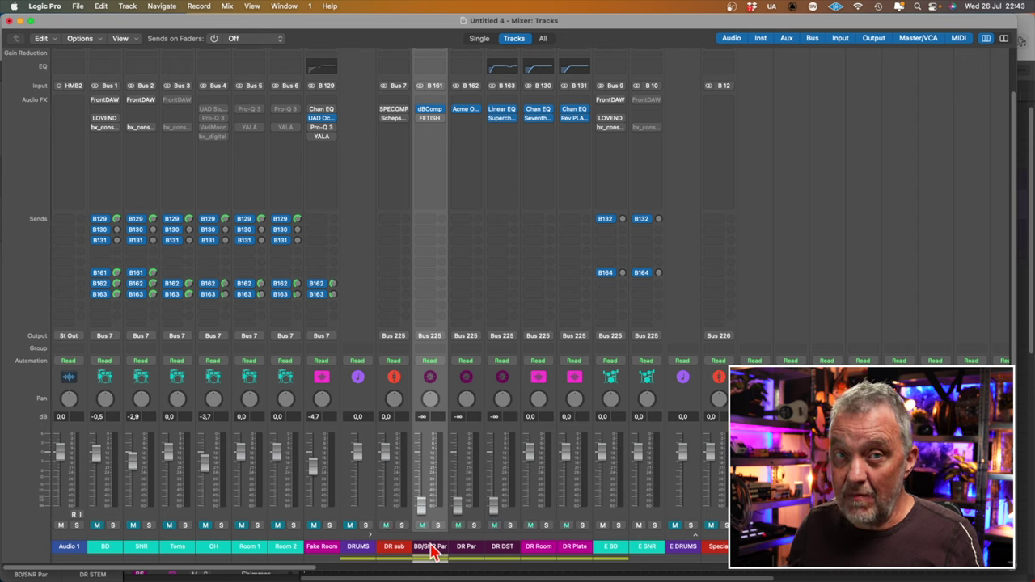
pyautogui.moveTo(432, 550); pyautogui.dragTo(466, 552)
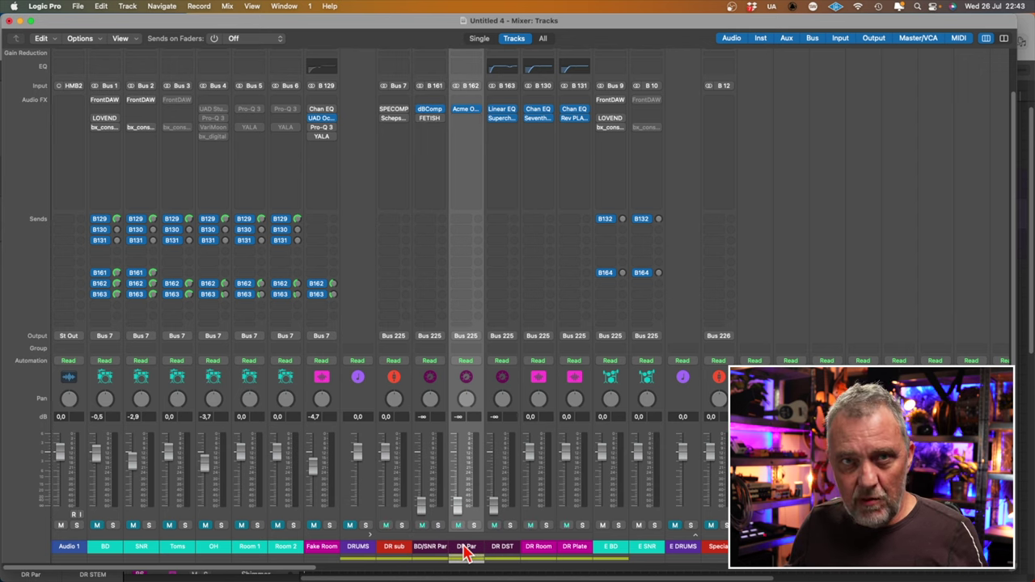
pyautogui.click(498, 550)
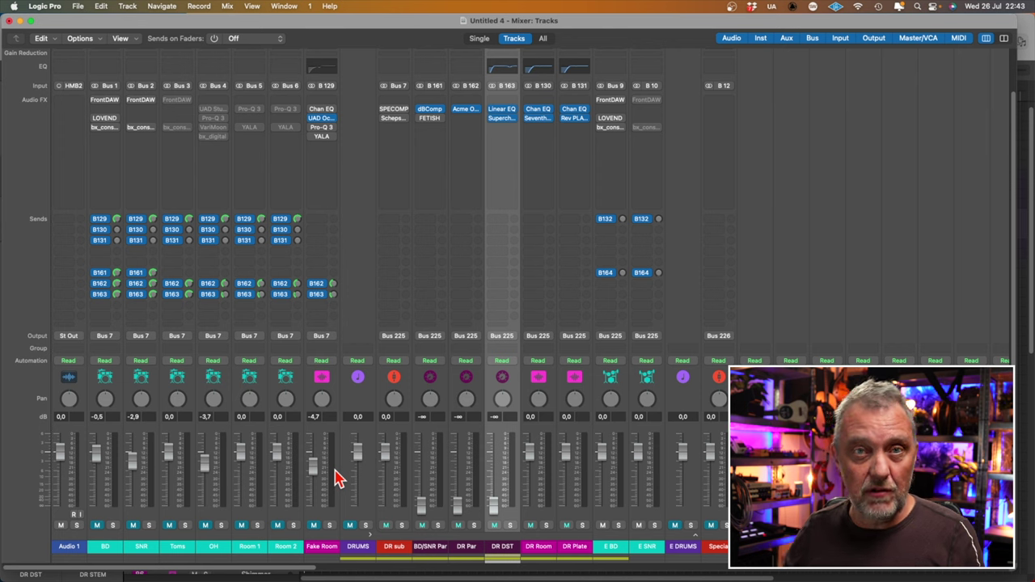
pyautogui.click(542, 549)
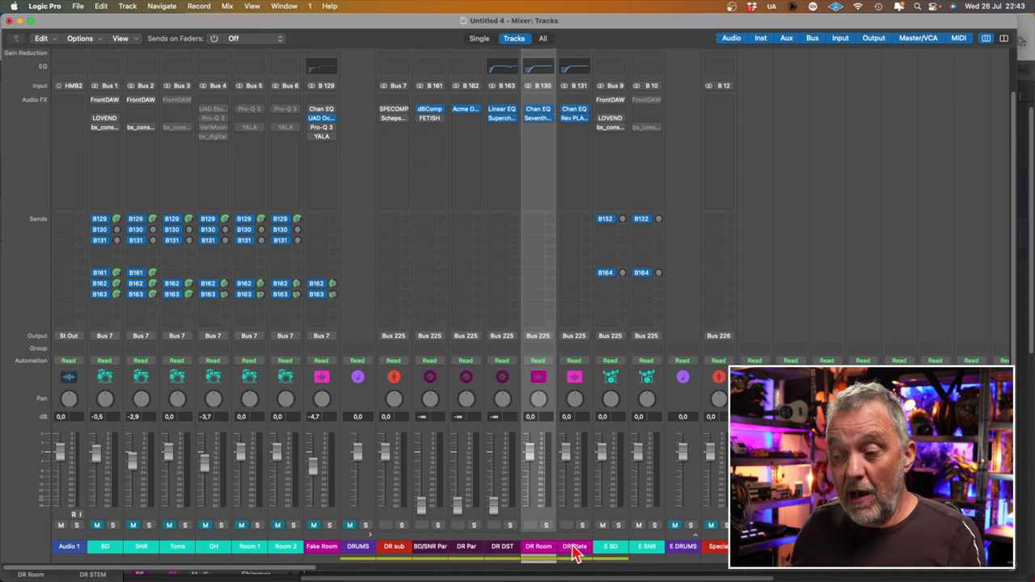
pyautogui.click(575, 547)
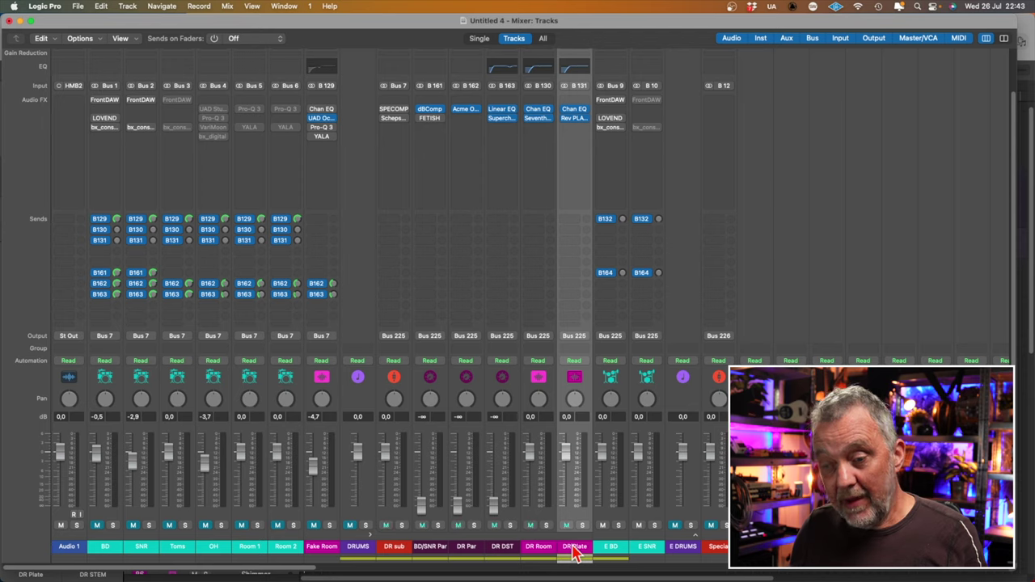
pyautogui.moveTo(278, 568); pyautogui.dragTo(647, 569)
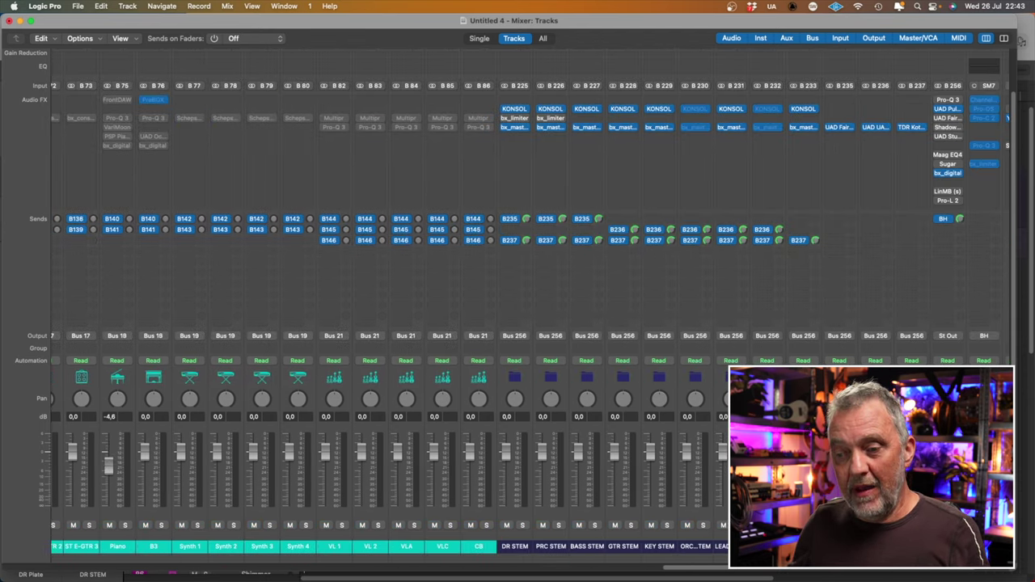
pyautogui.click(516, 548)
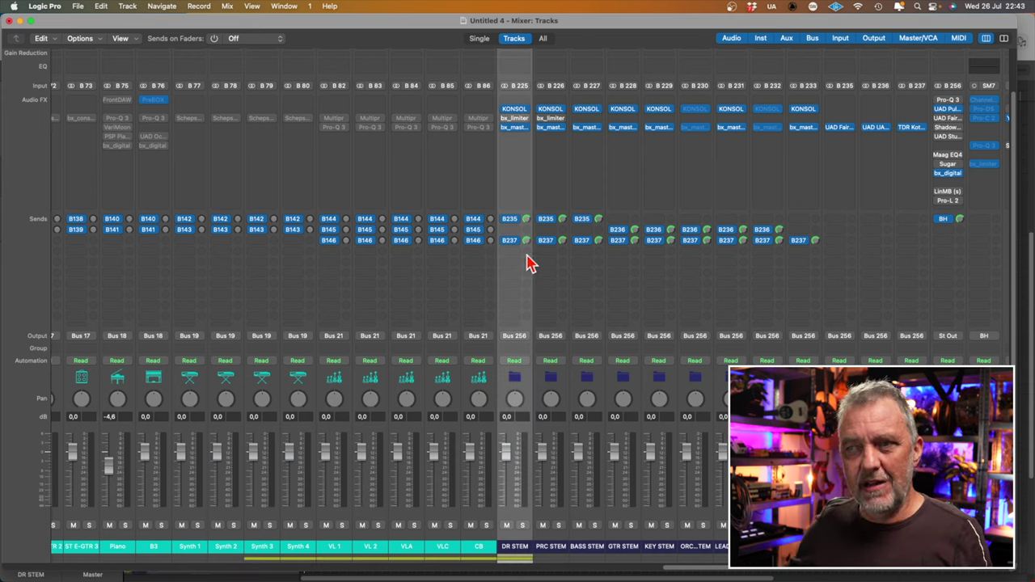
pyautogui.moveTo(520, 116); pyautogui.dragTo(522, 129)
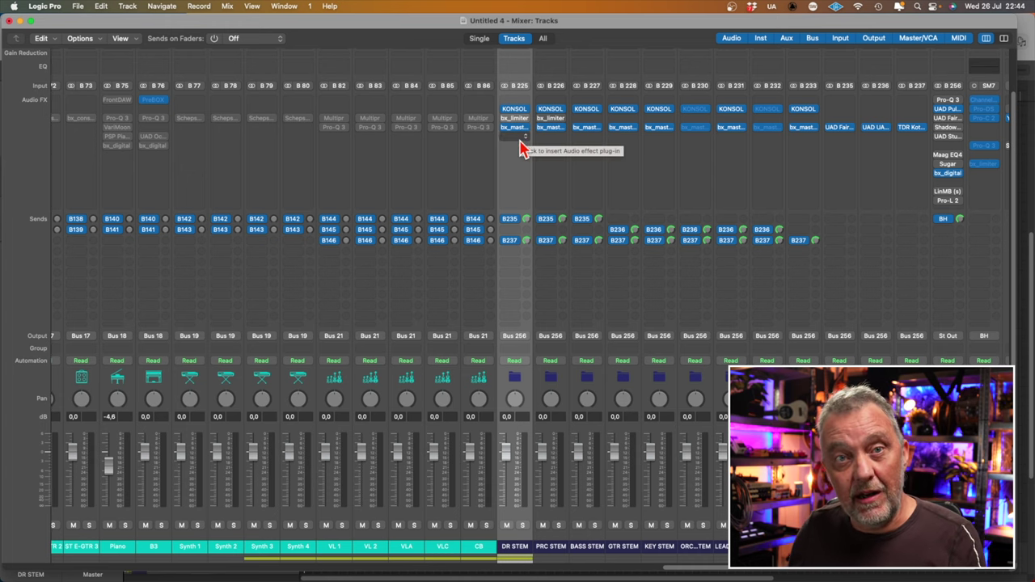
pyautogui.click(513, 110)
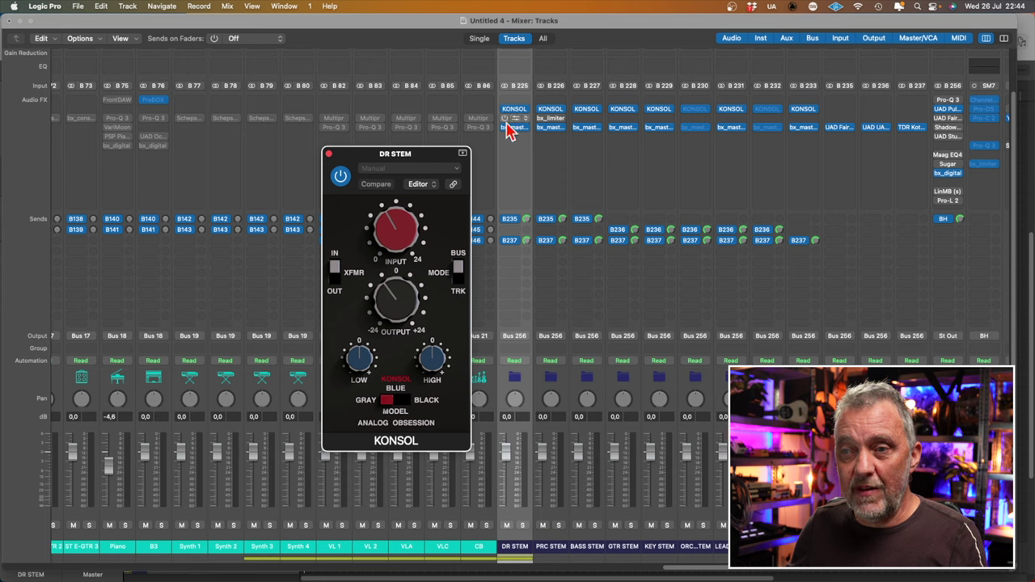
pyautogui.moveTo(453, 156); pyautogui.dragTo(521, 127)
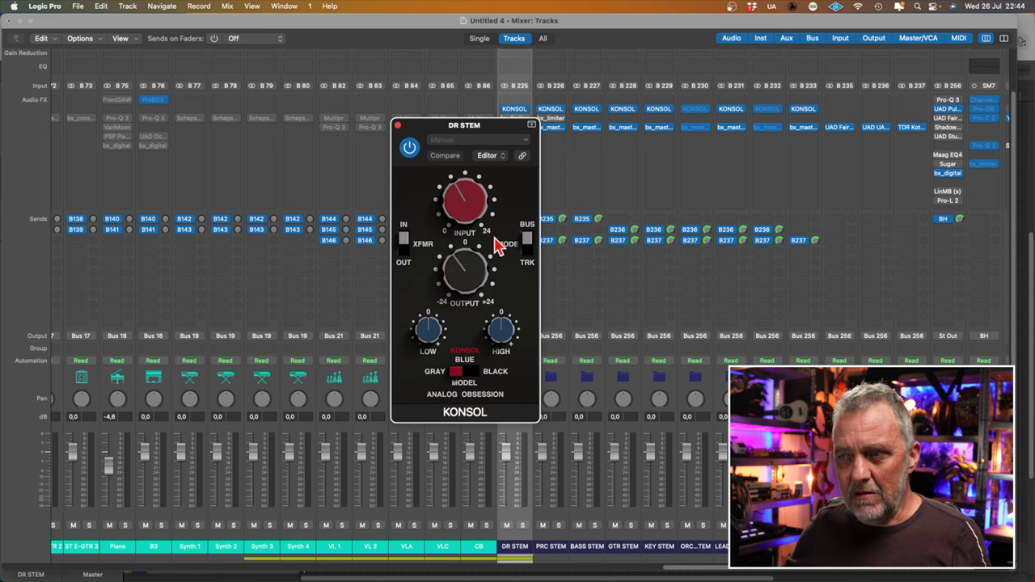
pyautogui.click(397, 125)
pyautogui.click(514, 127)
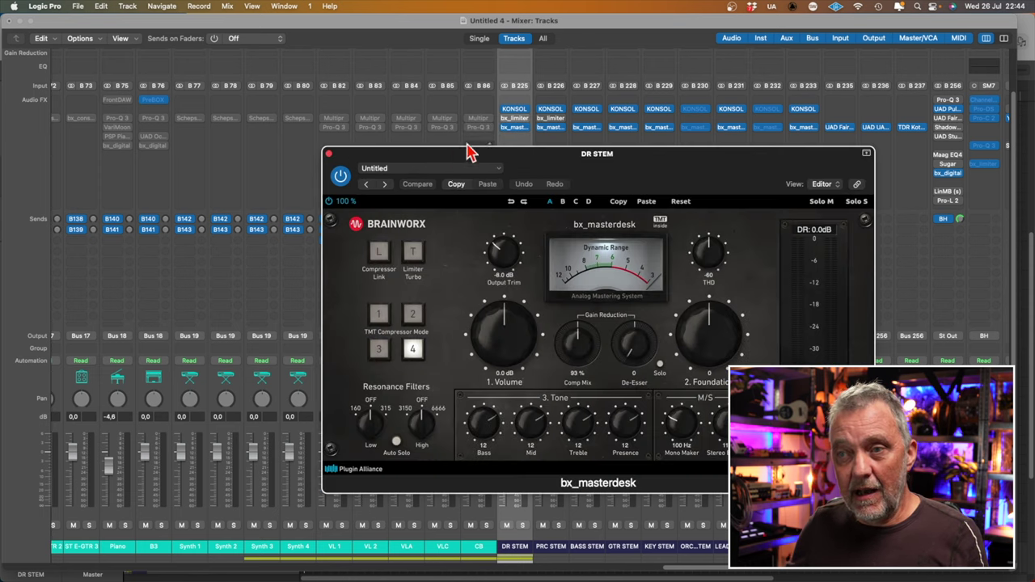
pyautogui.moveTo(477, 155); pyautogui.dragTo(448, 68)
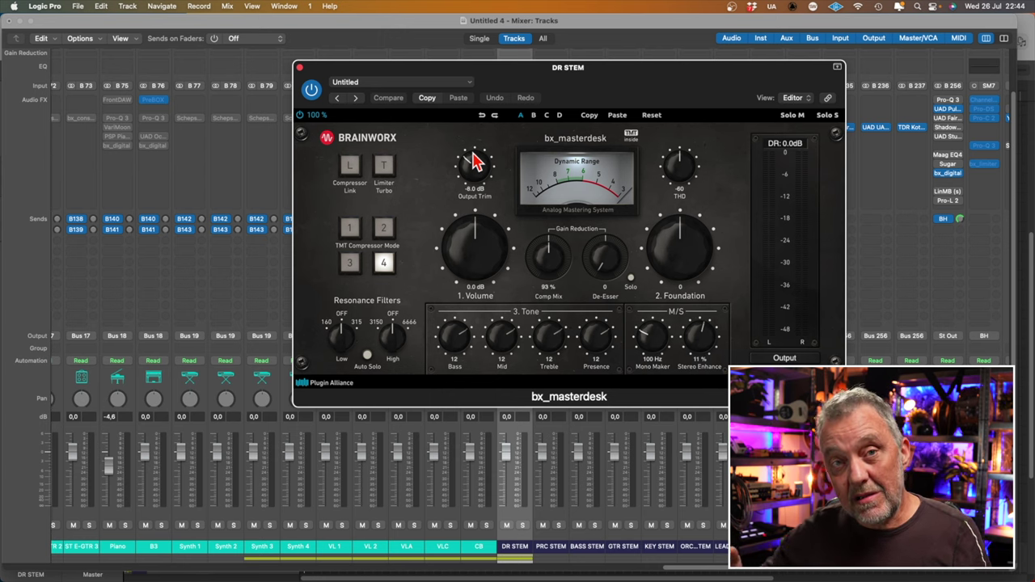
pyautogui.press('super+w')
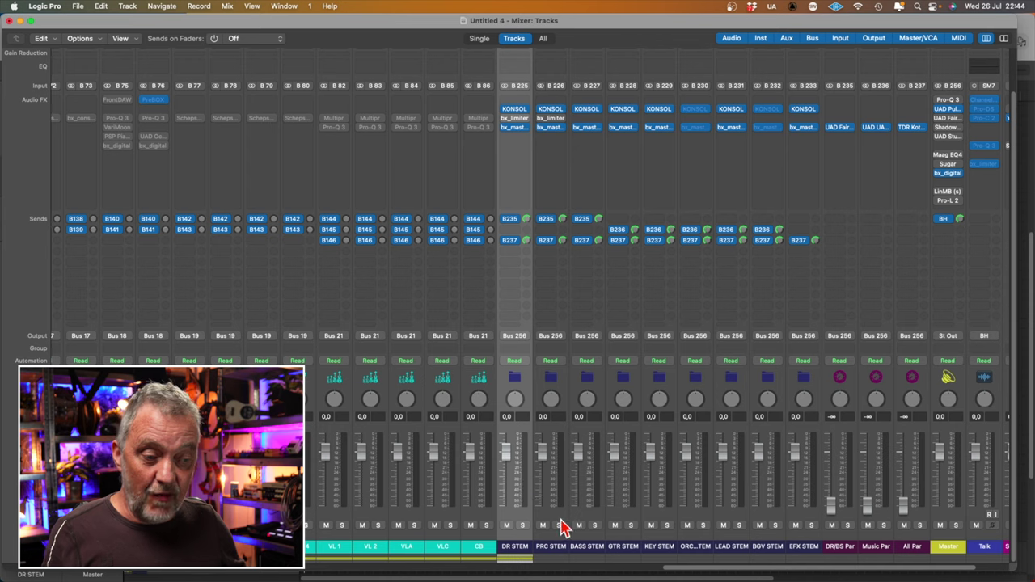
pyautogui.moveTo(685, 568); pyautogui.dragTo(755, 571)
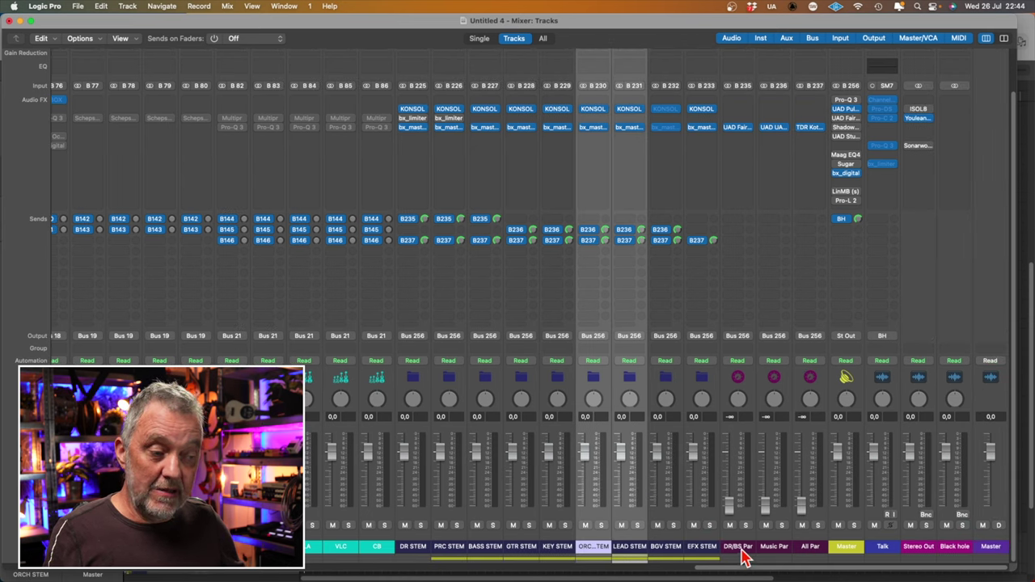
pyautogui.click(742, 554)
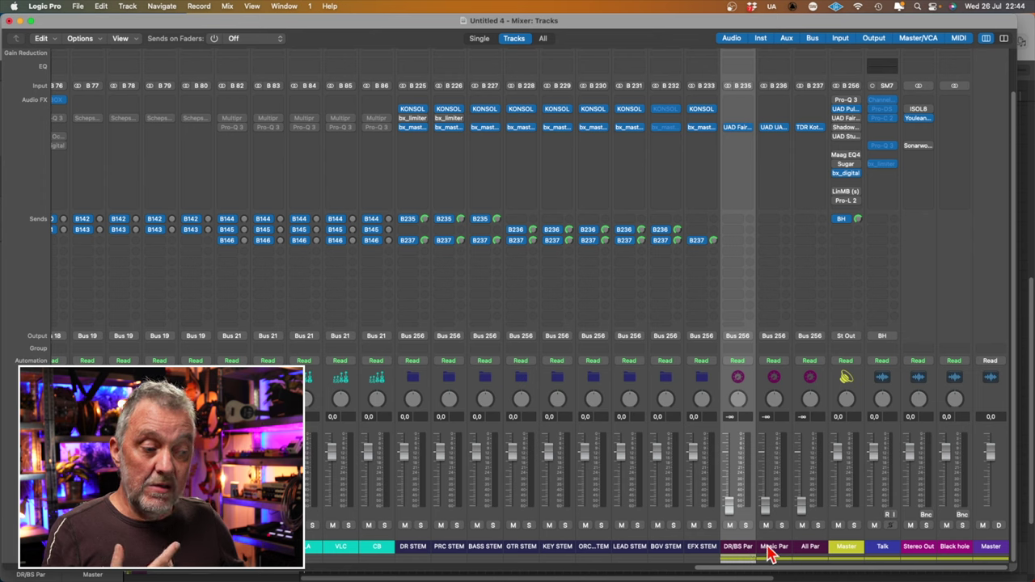
pyautogui.click(809, 550)
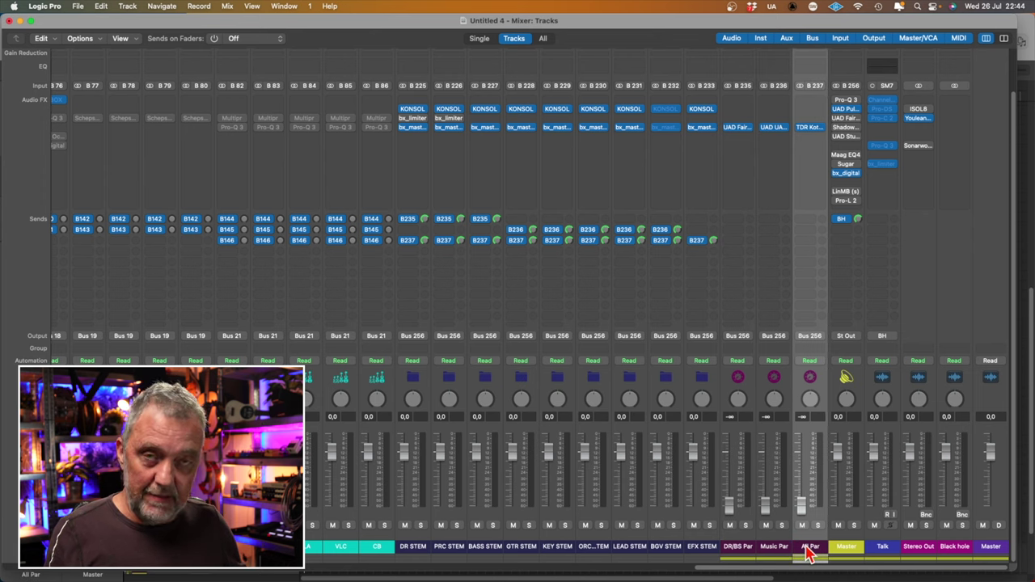
pyautogui.click(839, 345)
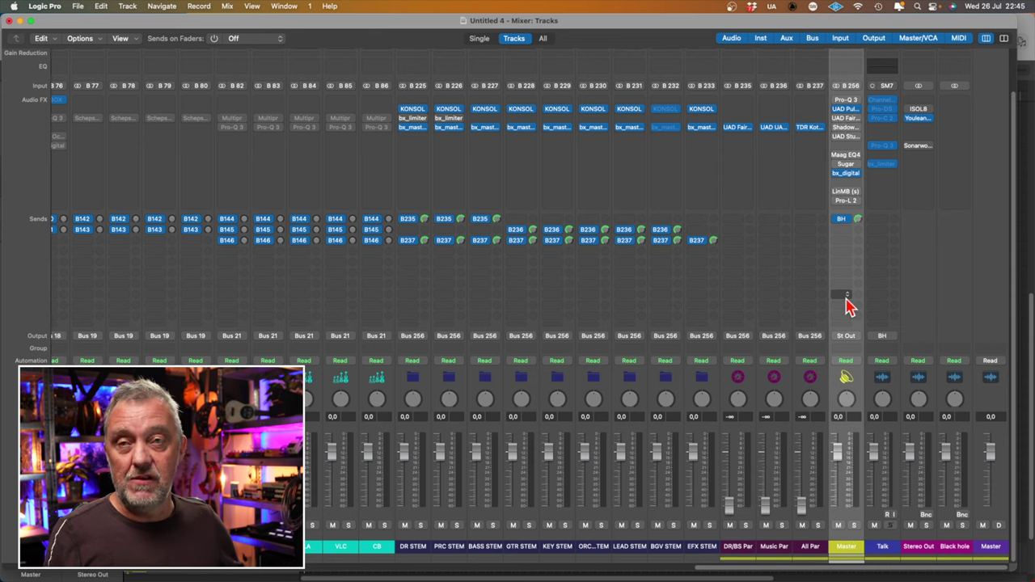
pyautogui.moveTo(854, 232)
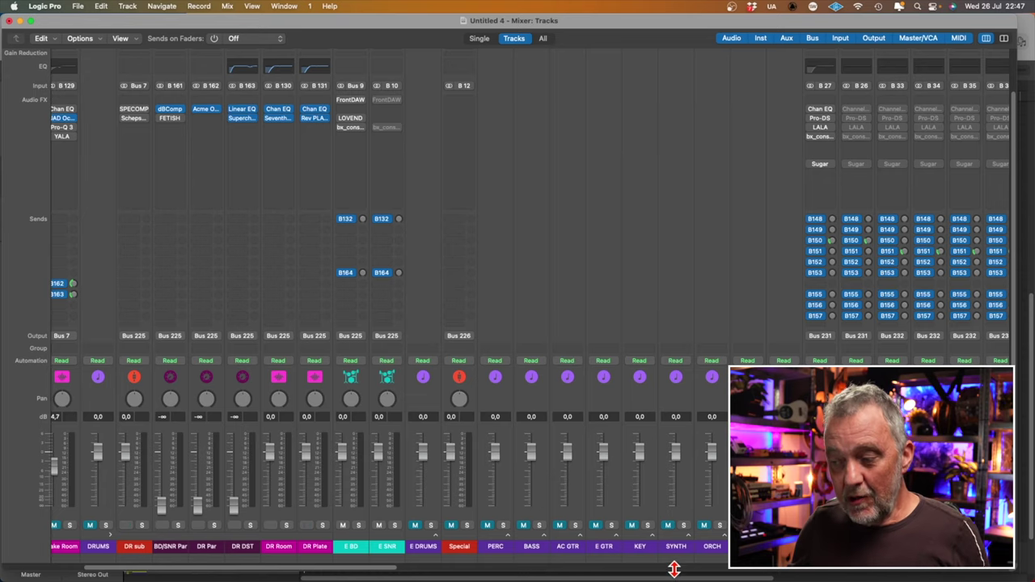
# Step: Close the Mixer to return to the Tracks window showing tracks down to Master
pyautogui.press('super+w')
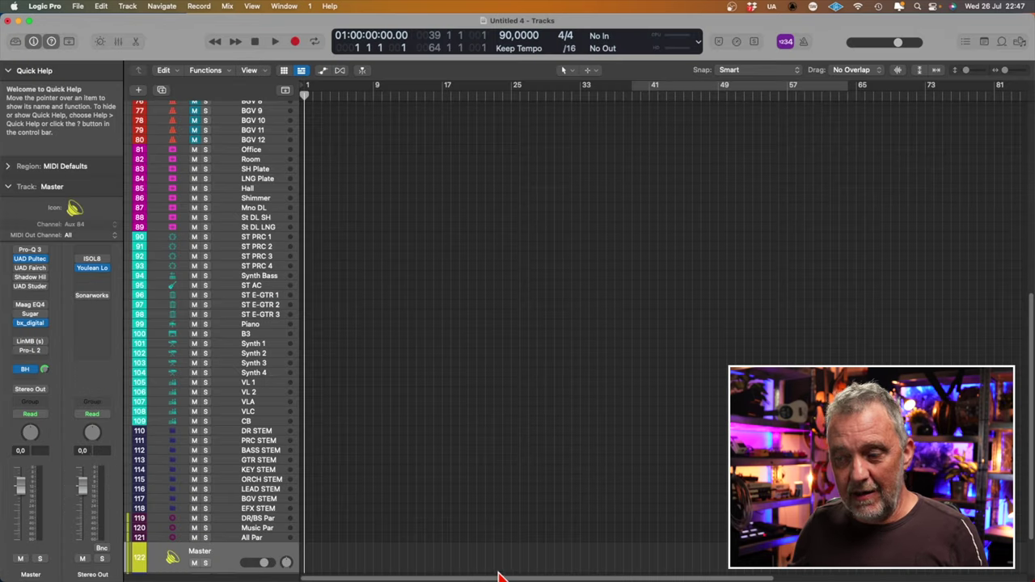
# Step: Reopen the Mixer maximised and scroll back to the first channel strips
pyautogui.press('super+2')
pyautogui.doubleClick(663, 25)
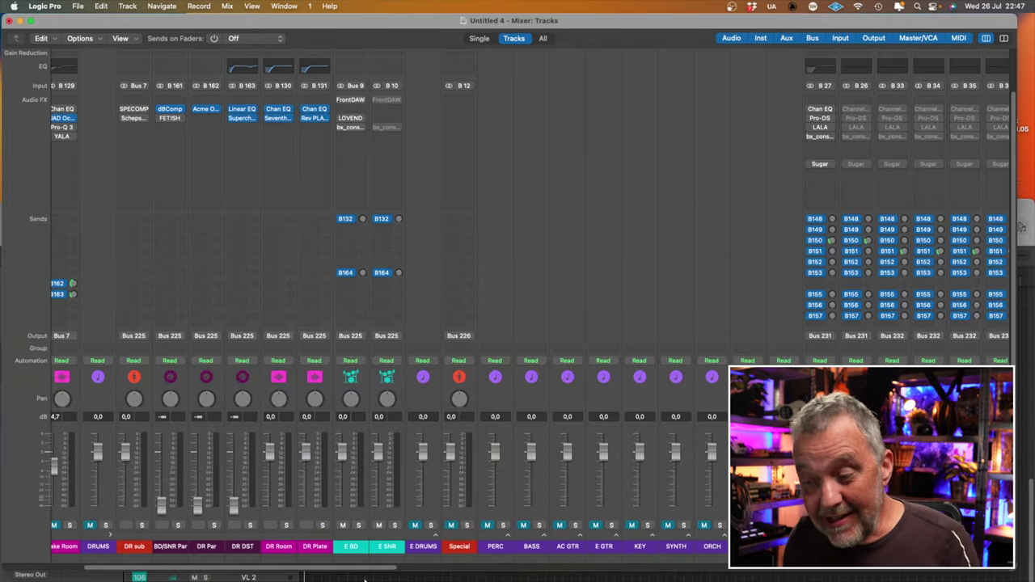
pyautogui.moveTo(366, 568); pyautogui.dragTo(170, 568)
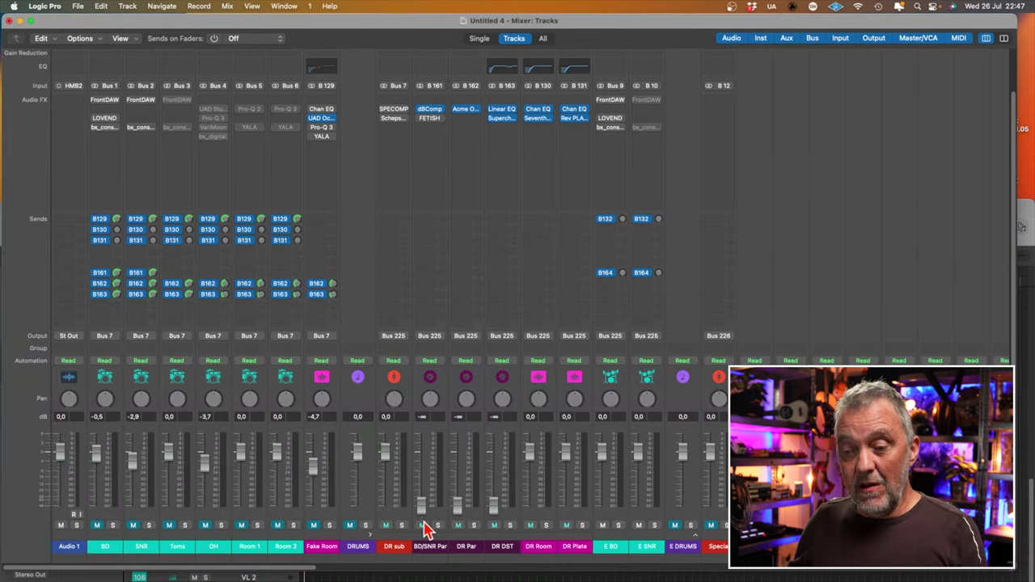
pyautogui.moveTo(261, 572); pyautogui.dragTo(345, 561)
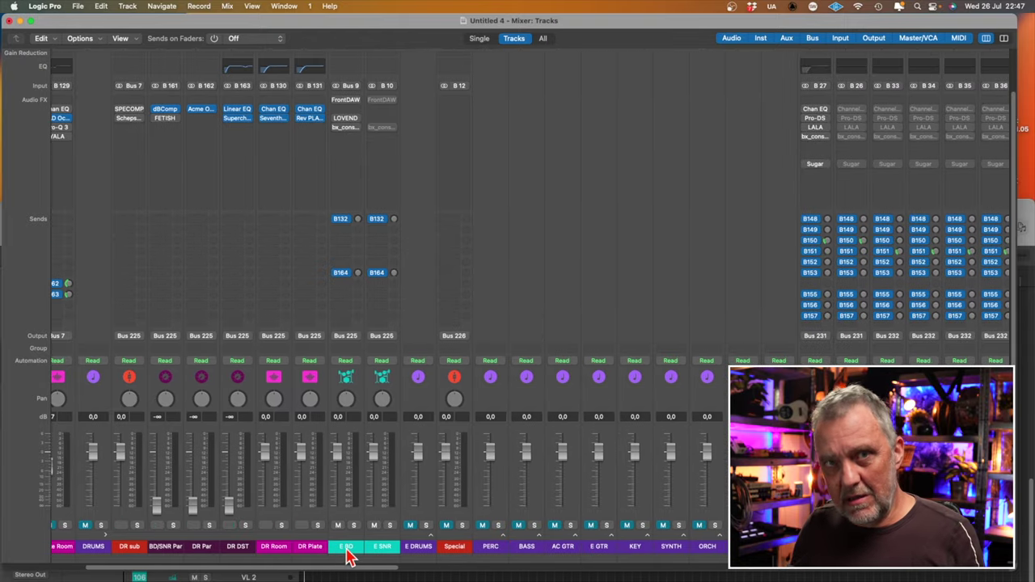
# Step: Inspect E BD, E SNR, E DRUMS and Special, then expand the E DRUMS stack to E DR sub
pyautogui.click(346, 548)
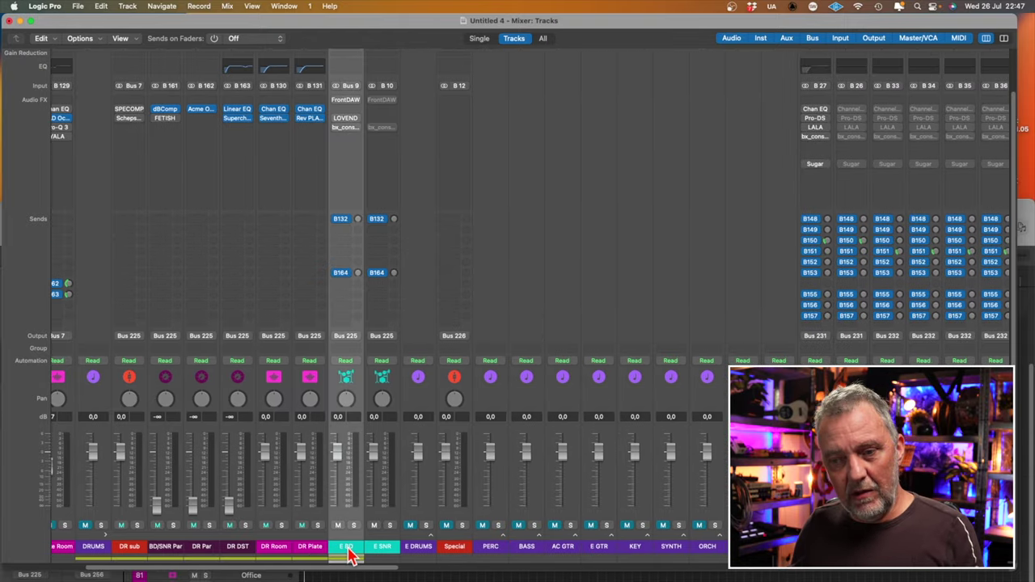
pyautogui.click(380, 551)
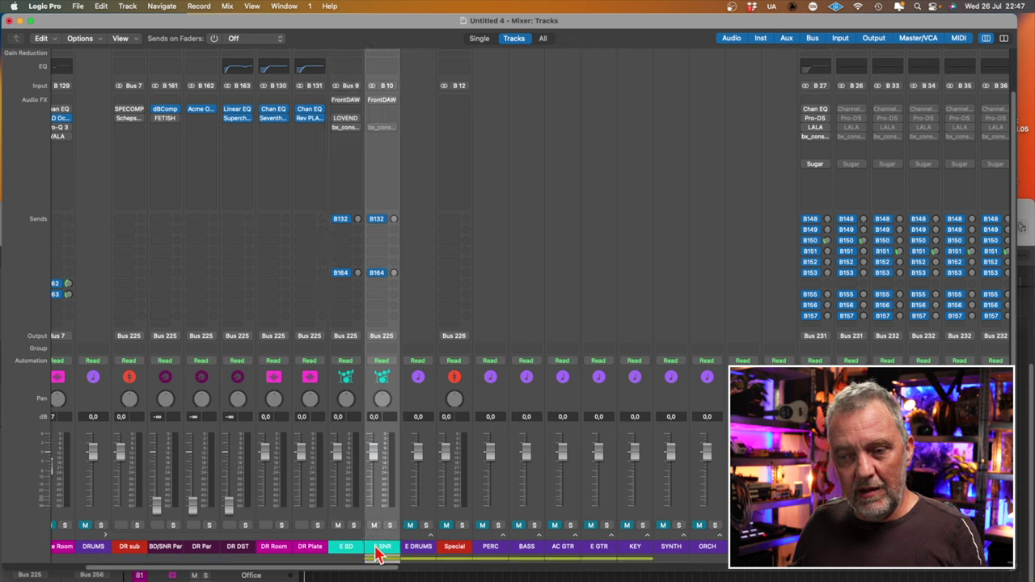
pyautogui.click(418, 549)
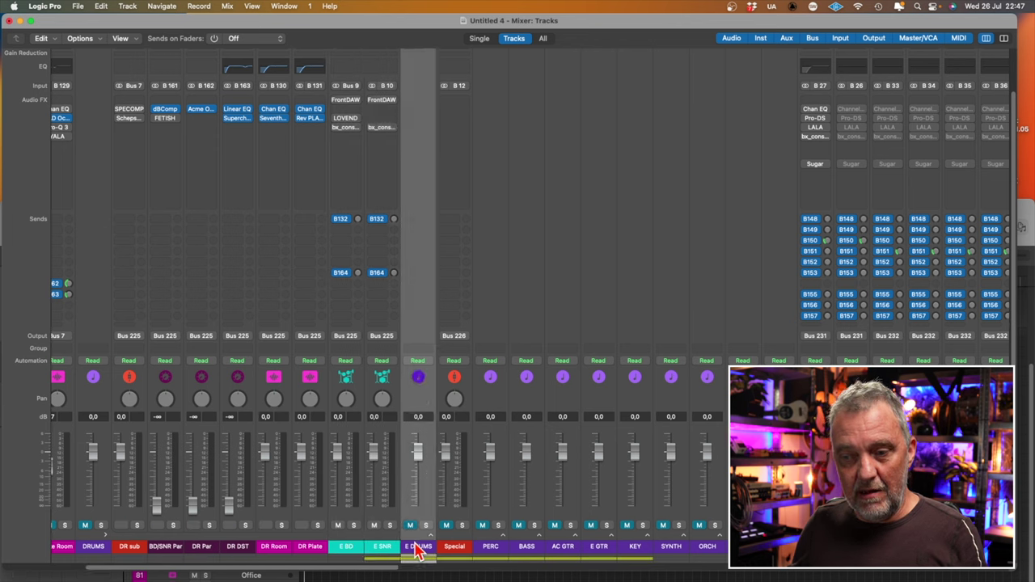
pyautogui.click(449, 550)
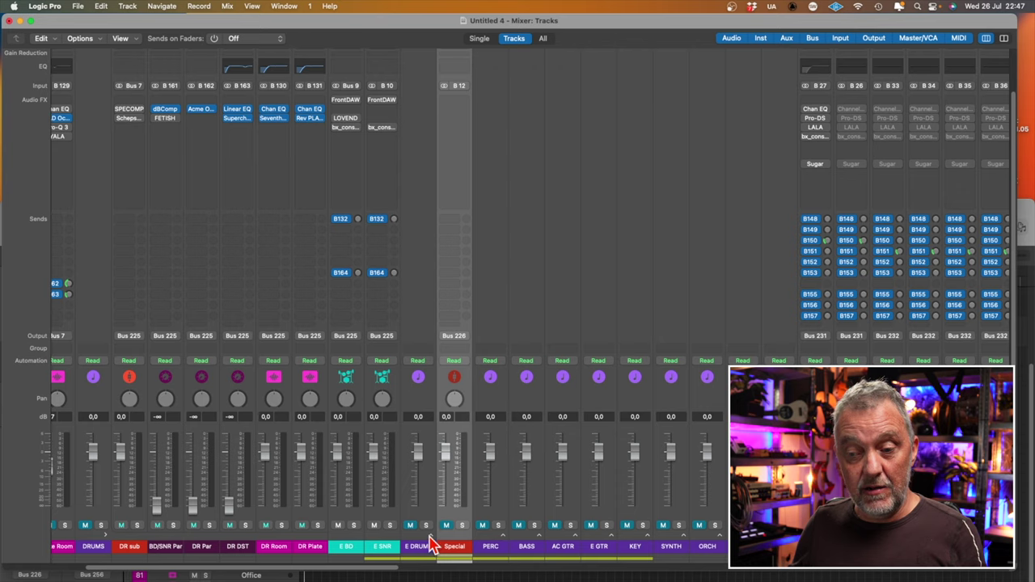
pyautogui.click(430, 537)
pyautogui.click(455, 548)
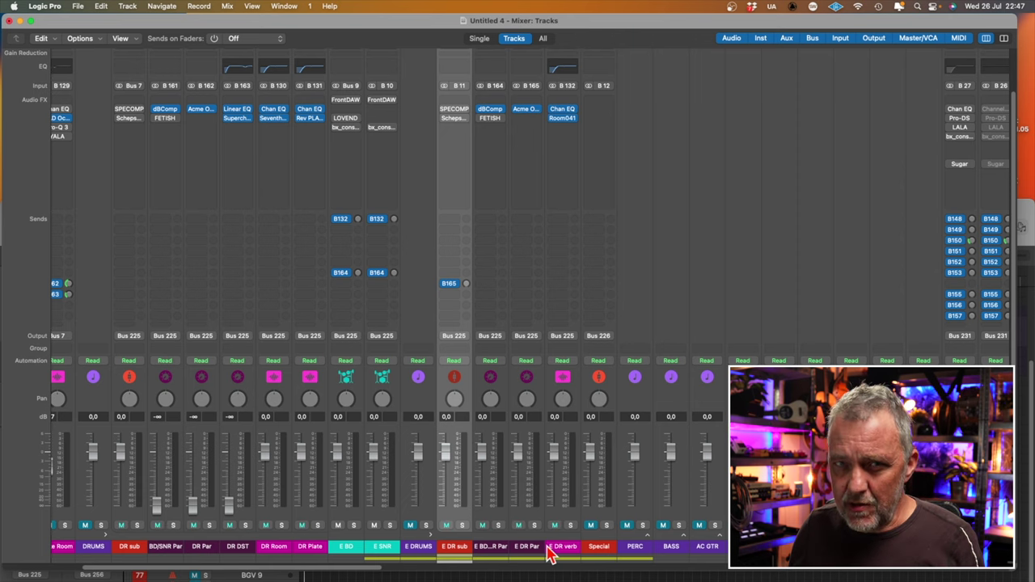
pyautogui.moveTo(380, 566); pyautogui.dragTo(412, 566)
pyautogui.hscroll(3, 402, 573)
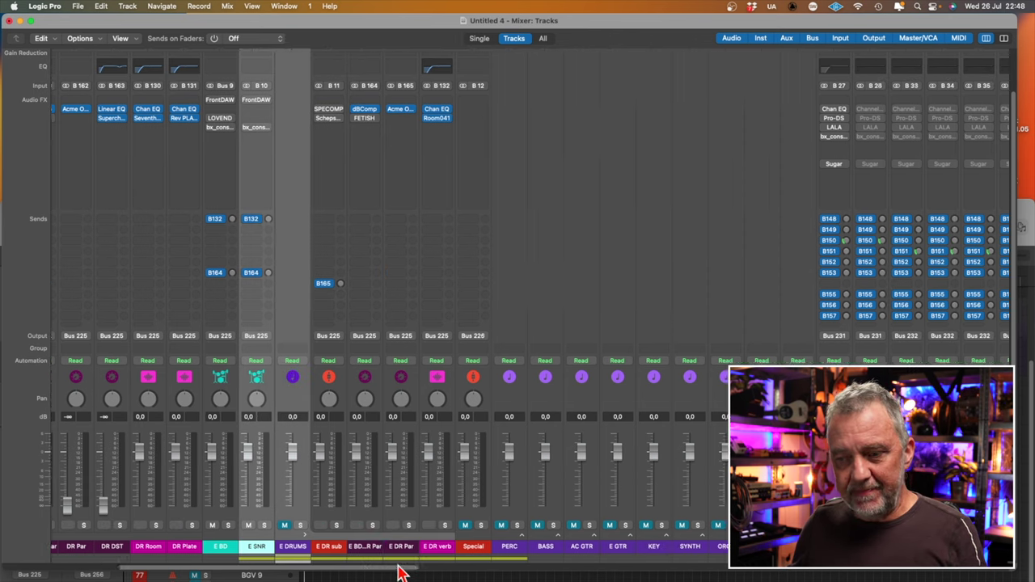
pyautogui.hscroll(3, 402, 572)
pyautogui.click(410, 548)
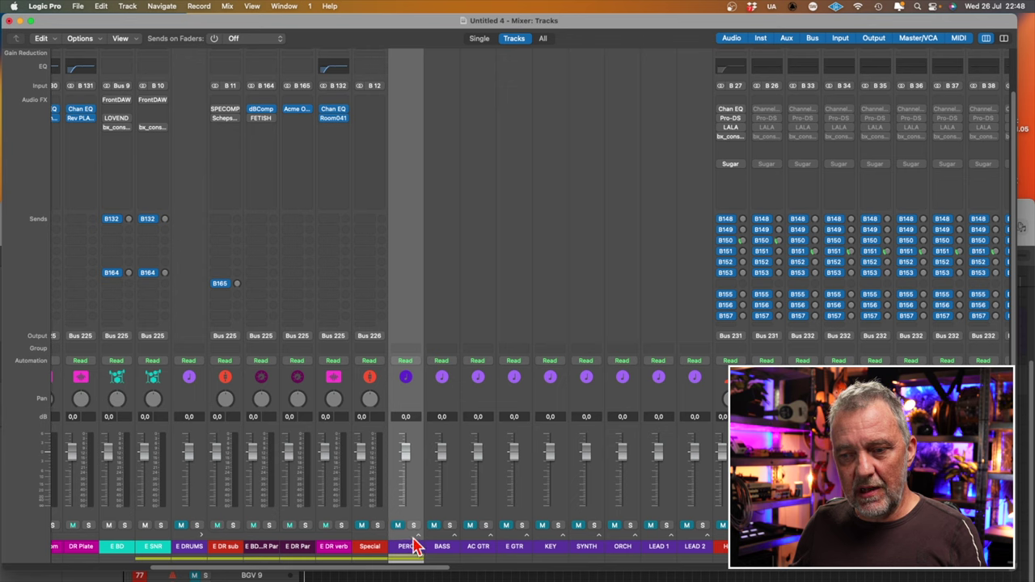
pyautogui.click(417, 537)
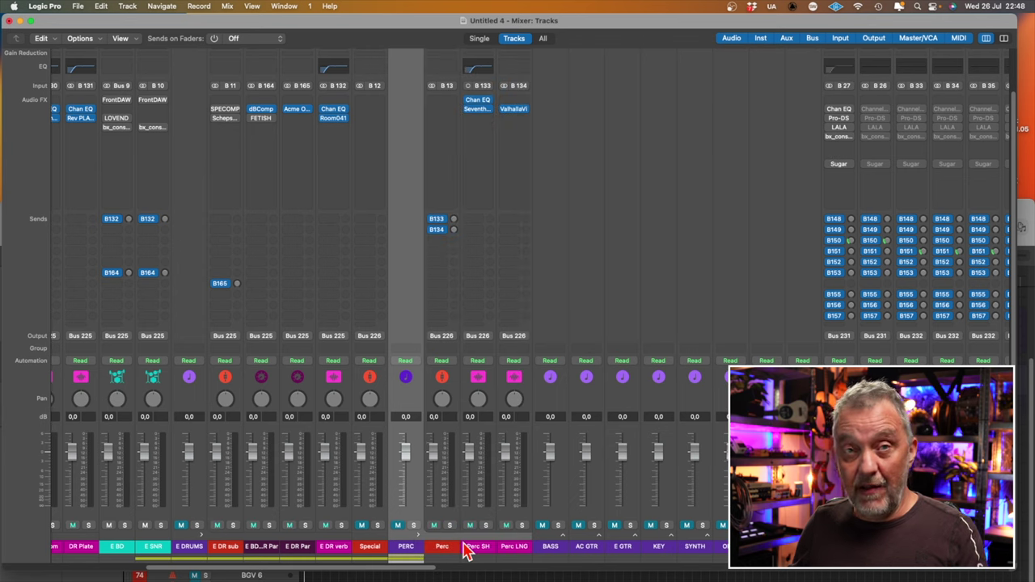
pyautogui.click(452, 550)
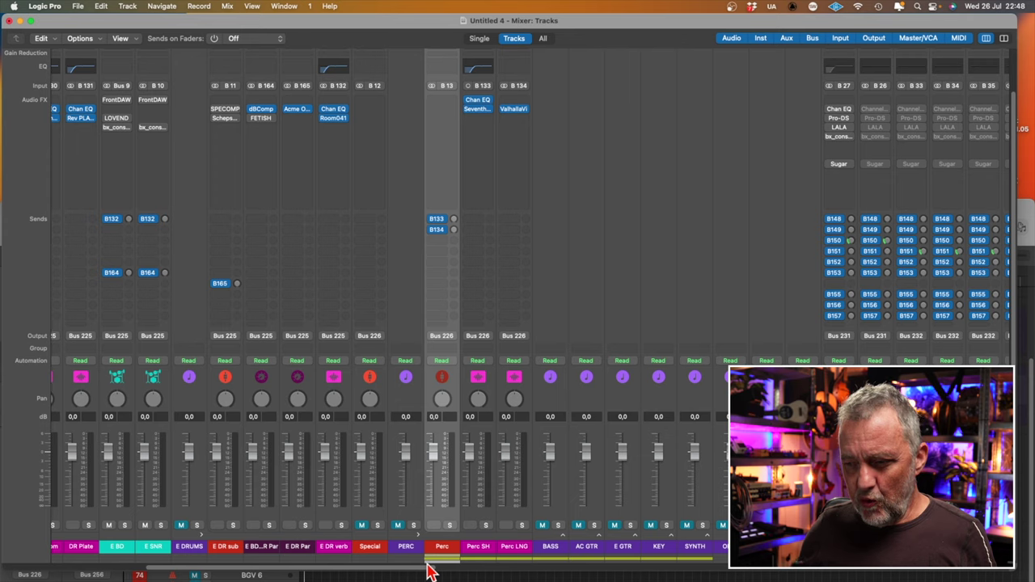
pyautogui.moveTo(428, 572); pyautogui.dragTo(538, 560)
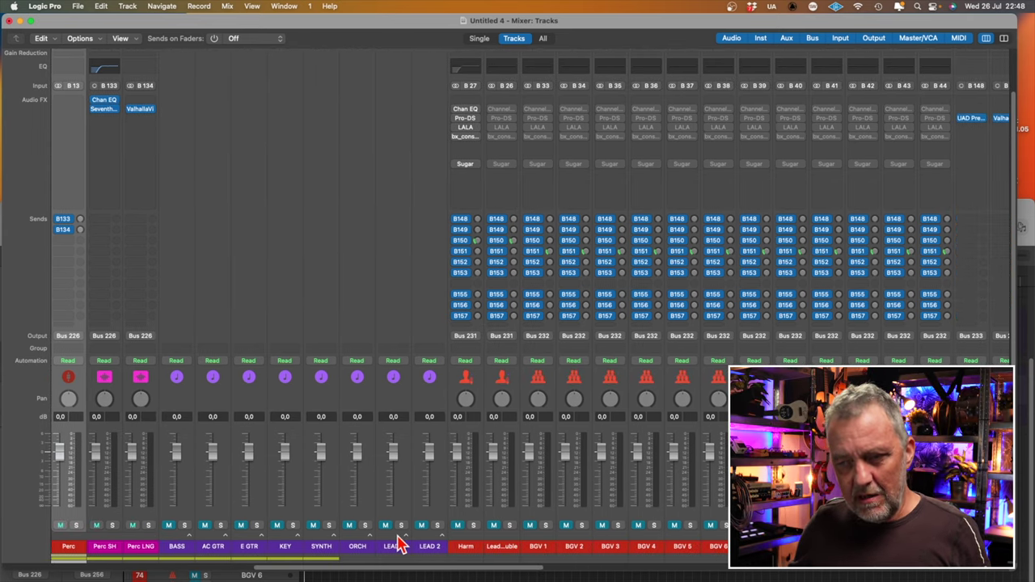
# Step: Expand the LEAD 1 stack, inspect the Lead 1 vocal strip, then reselect LEAD 1
pyautogui.click(412, 548)
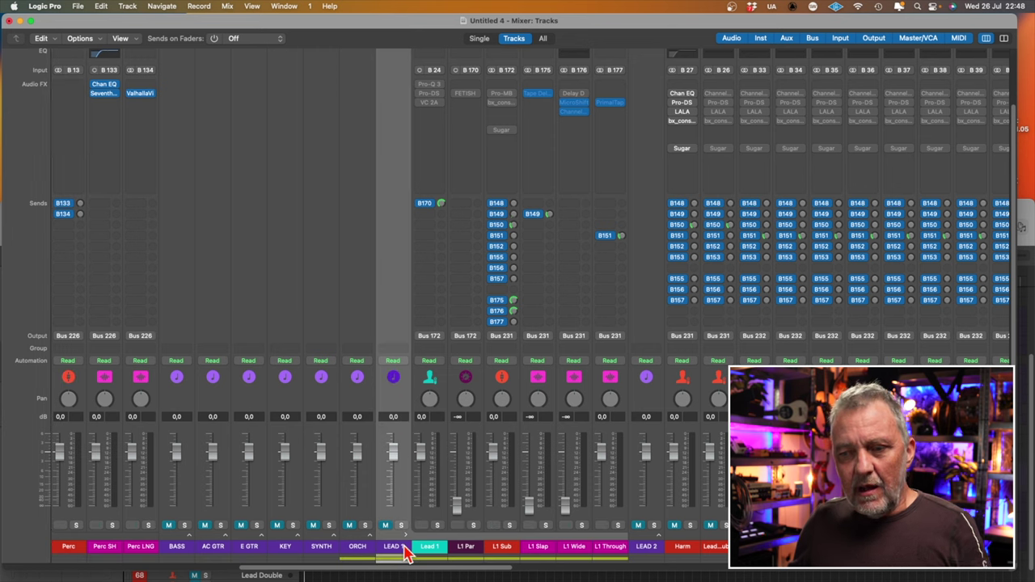
pyautogui.click(404, 550)
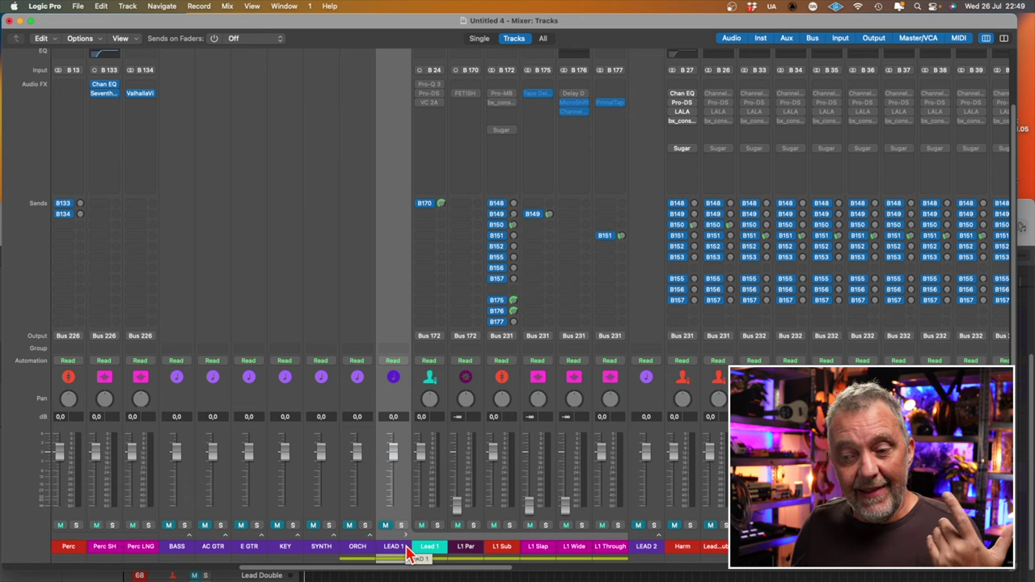
pyautogui.click(428, 548)
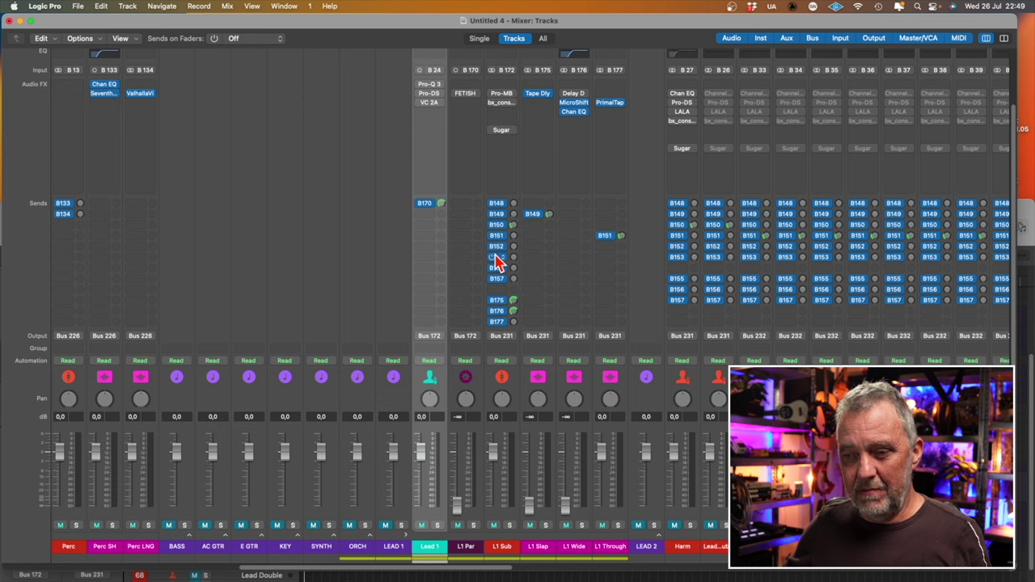
pyautogui.press('Up')
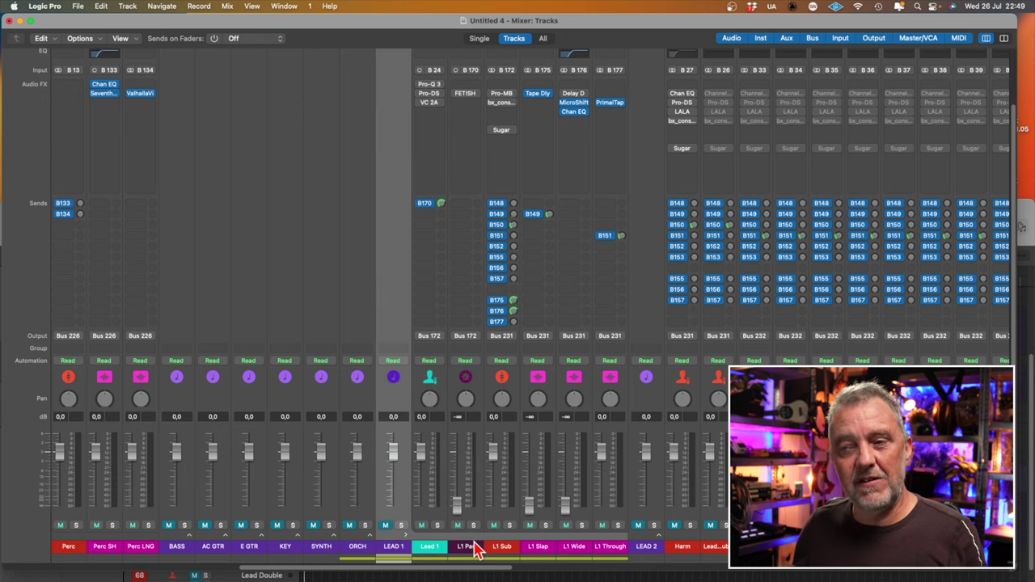
pyautogui.click(515, 120)
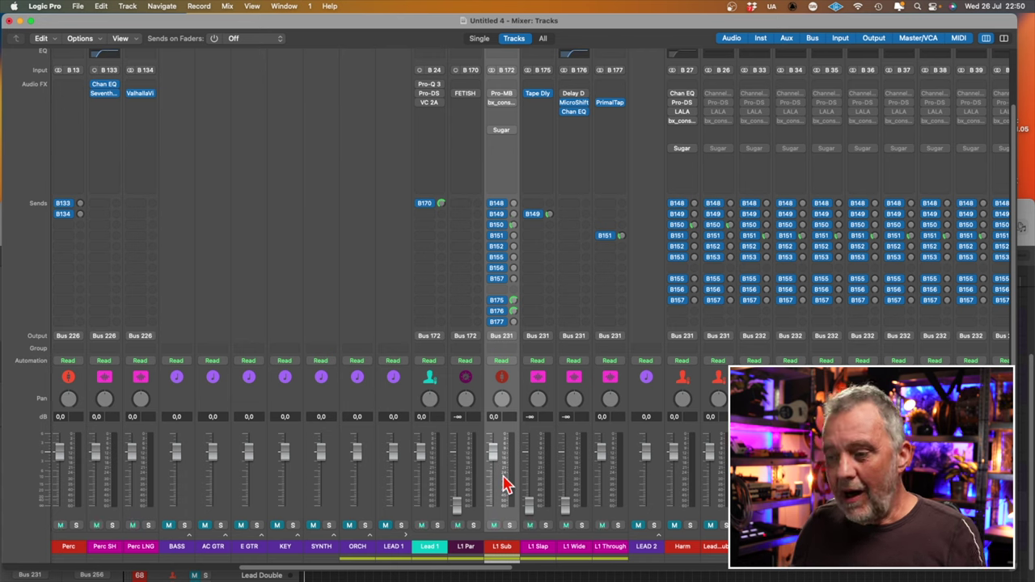
pyautogui.click(500, 546)
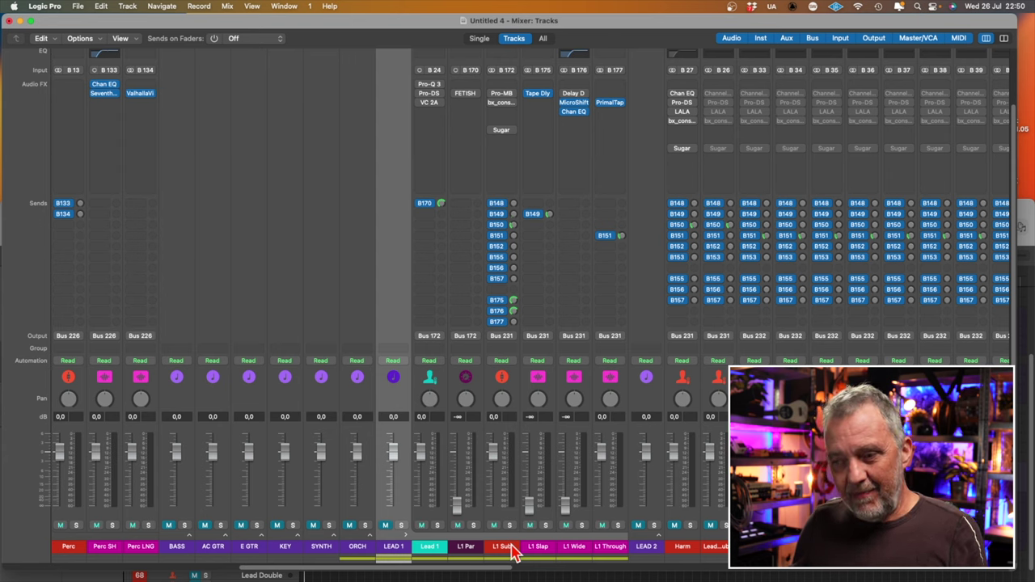
pyautogui.click(538, 548)
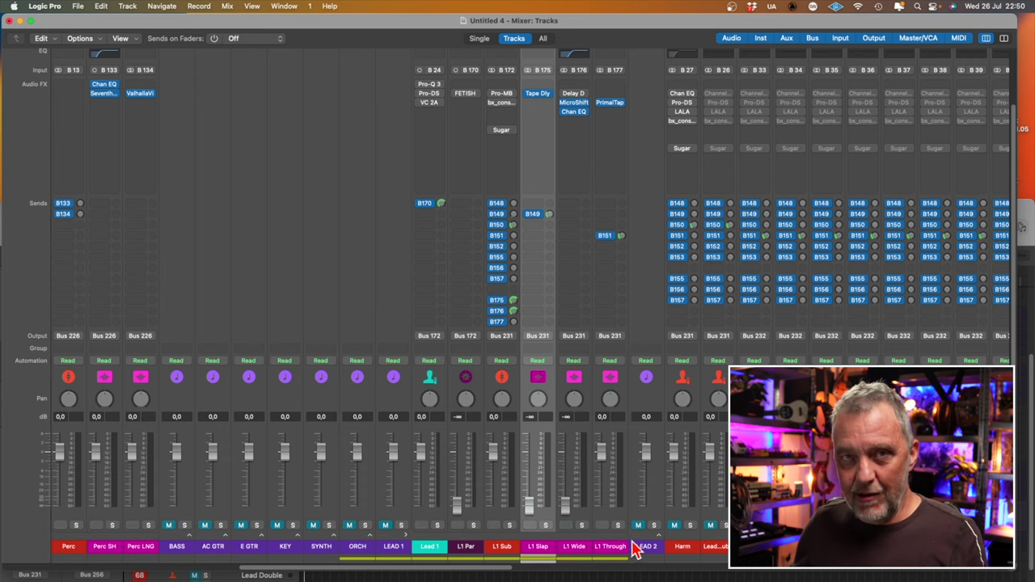
pyautogui.click(576, 548)
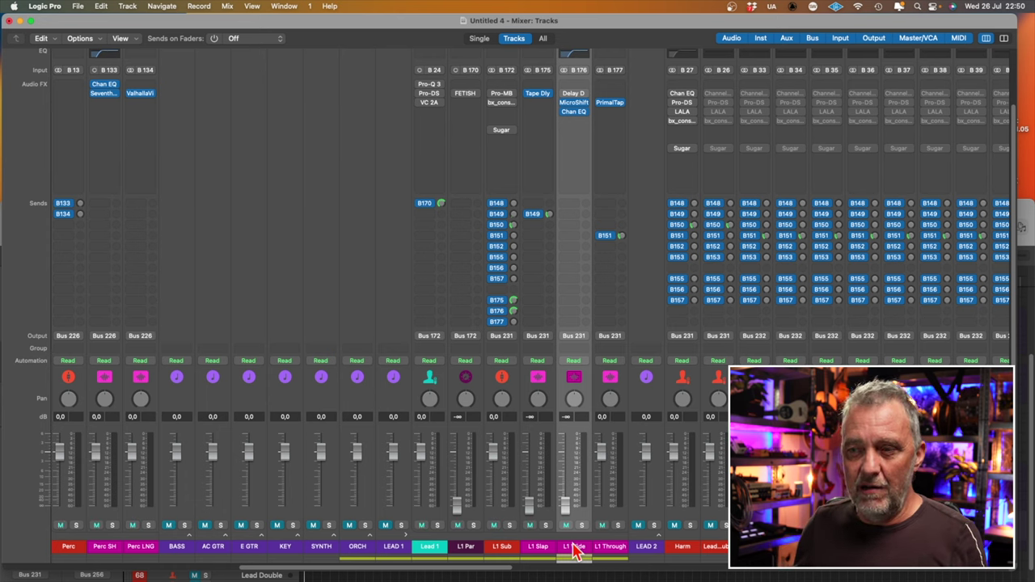
pyautogui.press('Up')
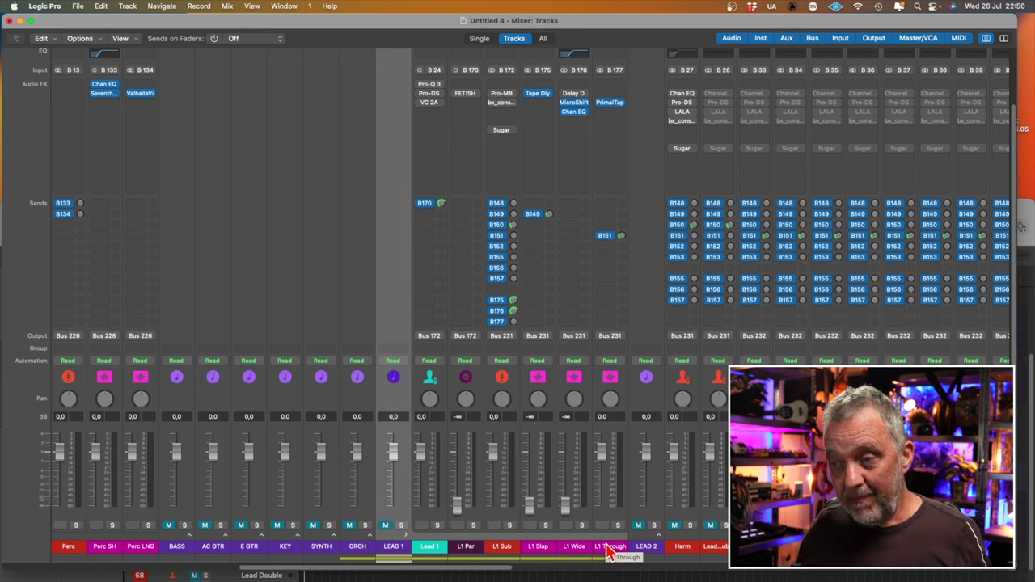
# Step: Scroll to the aux returns and inspect the Office, Room, SH Plate and LNG Plate reverbs
pyautogui.hscroll(15, 499, 571)
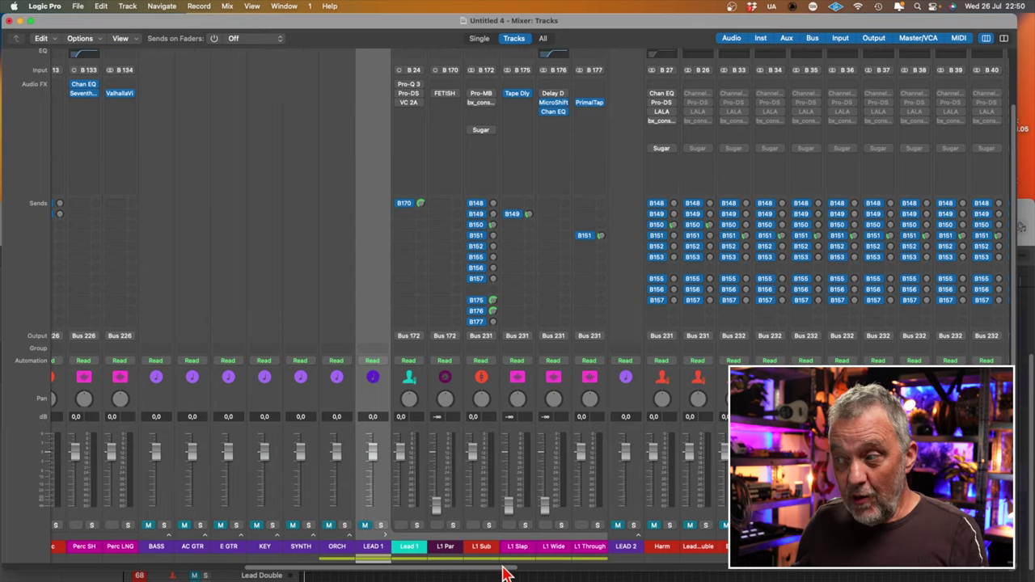
pyautogui.hscroll(4, 702, 560)
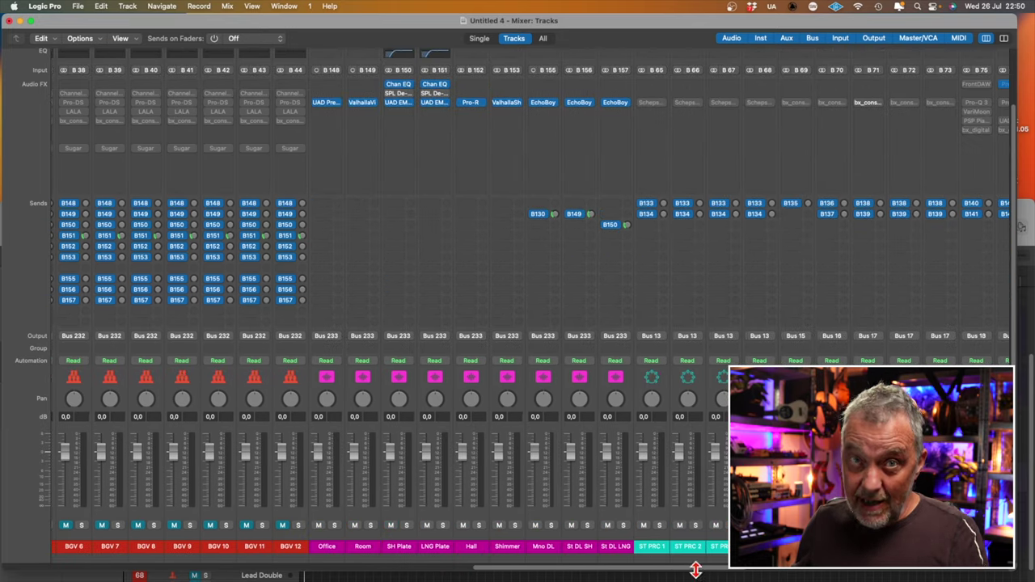
pyautogui.click(327, 547)
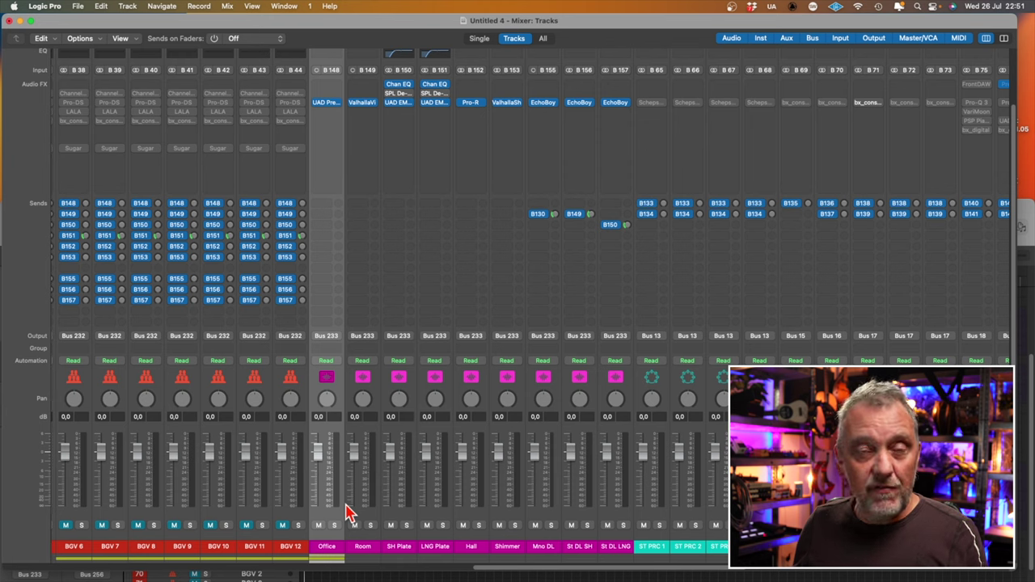
pyautogui.click(363, 550)
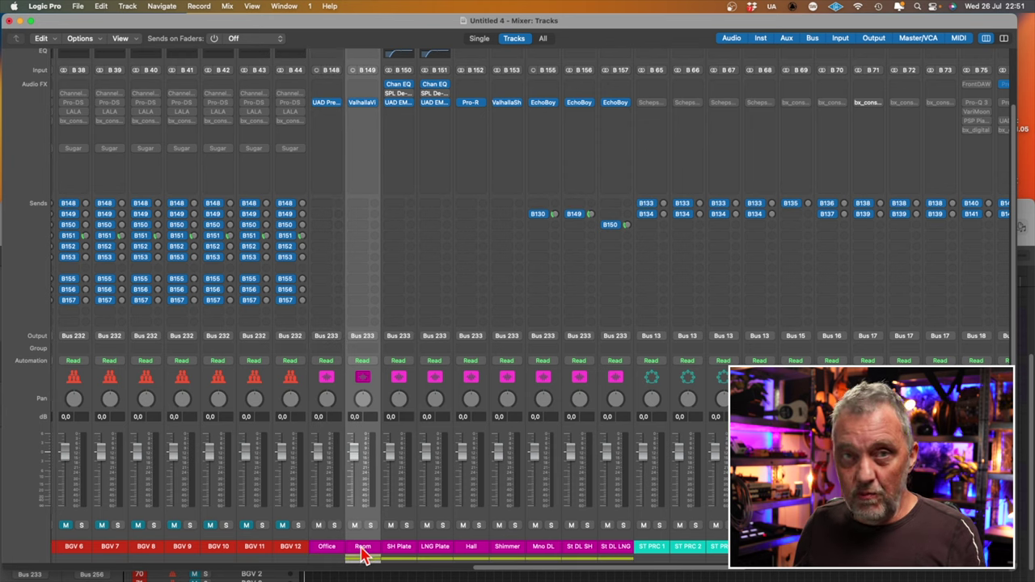
pyautogui.click(396, 554)
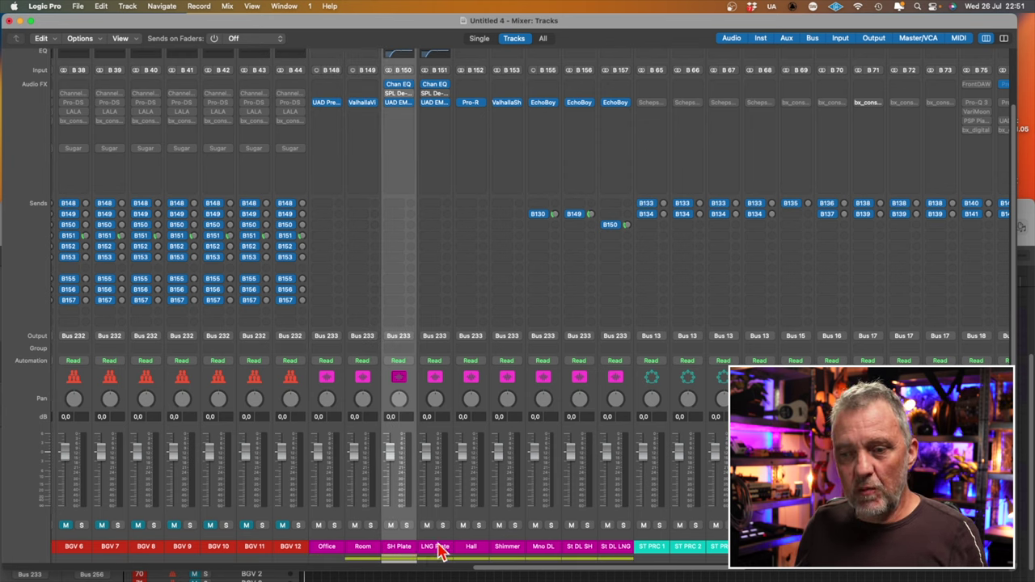
pyautogui.click(441, 552)
# Step: Inspect the Hall and Shimmer reverbs and the Mno DL, St DL SH and St DL LNG delays
pyautogui.click(473, 554)
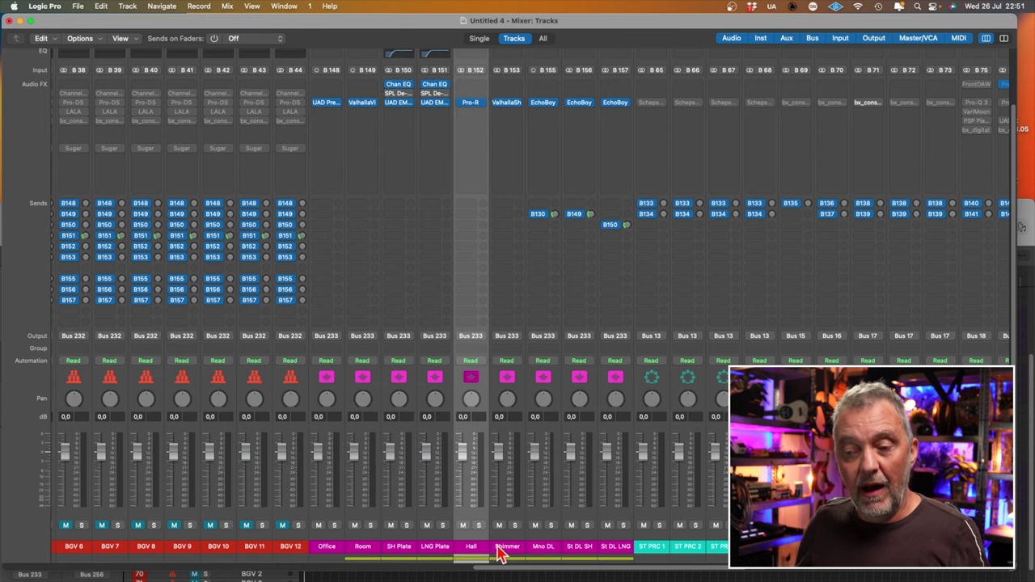
pyautogui.click(501, 550)
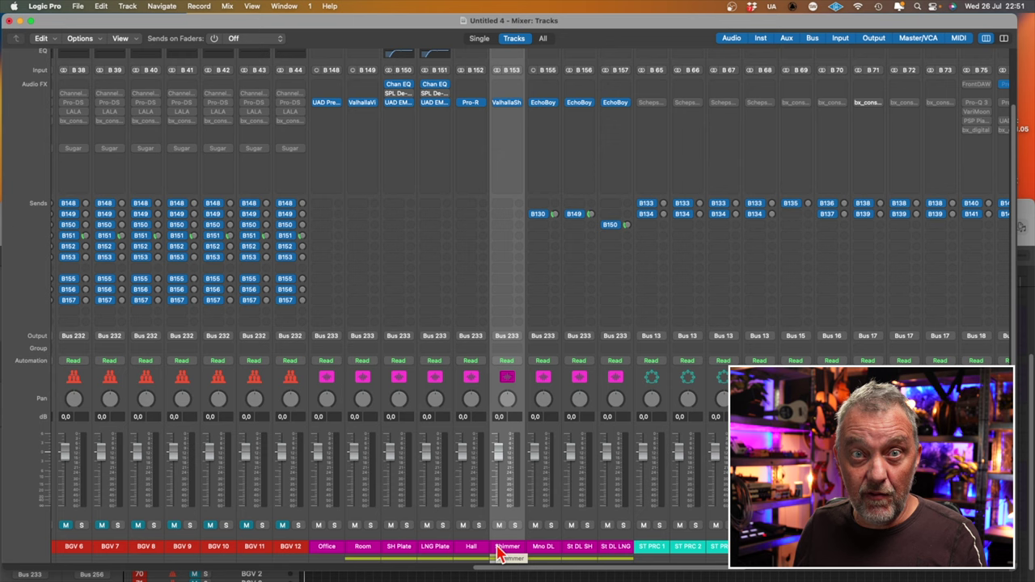
pyautogui.click(540, 553)
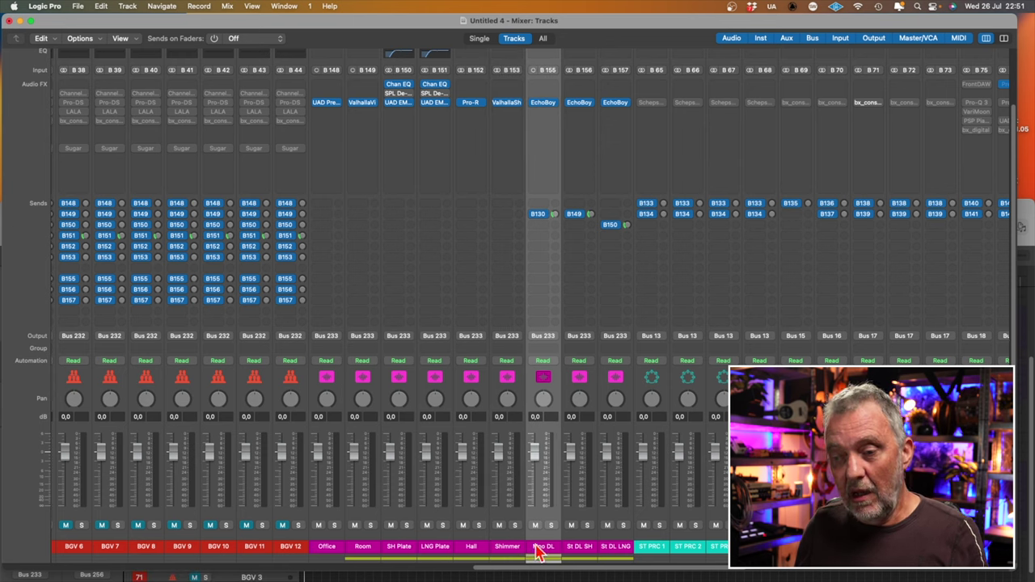
pyautogui.click(583, 553)
pyautogui.click(608, 553)
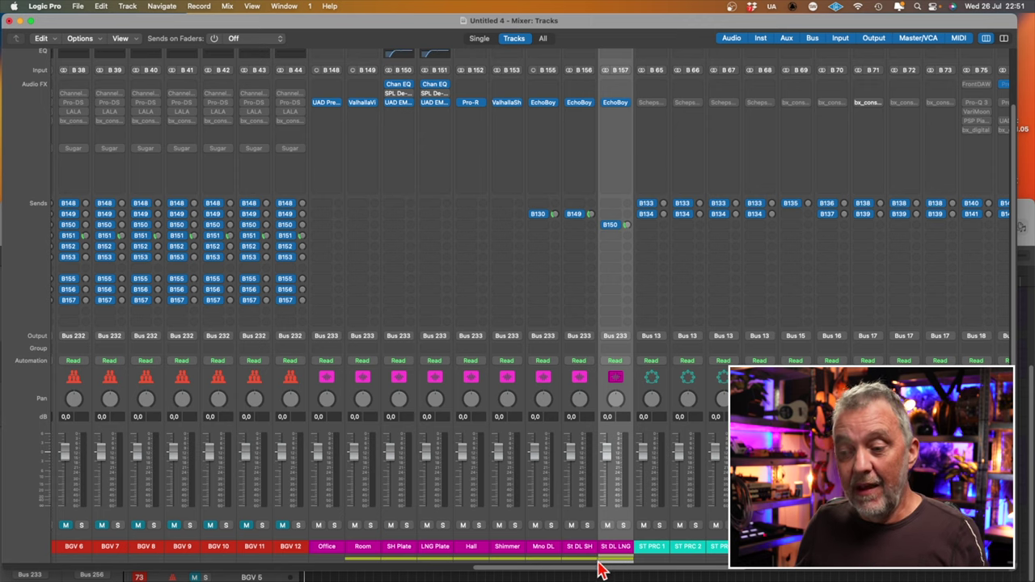
pyautogui.moveTo(596, 573); pyautogui.dragTo(483, 579)
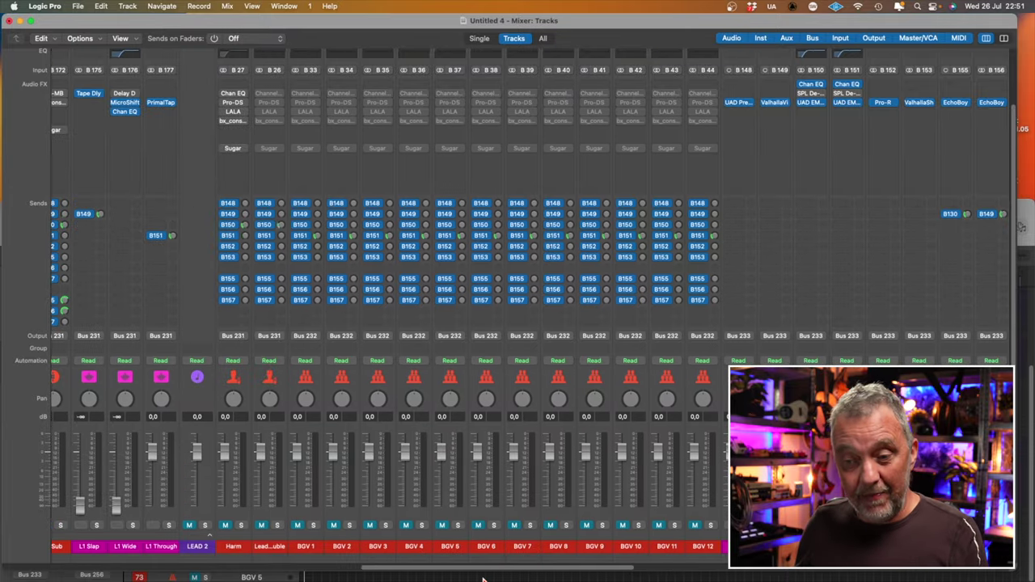
# Step: Select the BGV 1 backing vocal channel strip
pyautogui.click(302, 547)
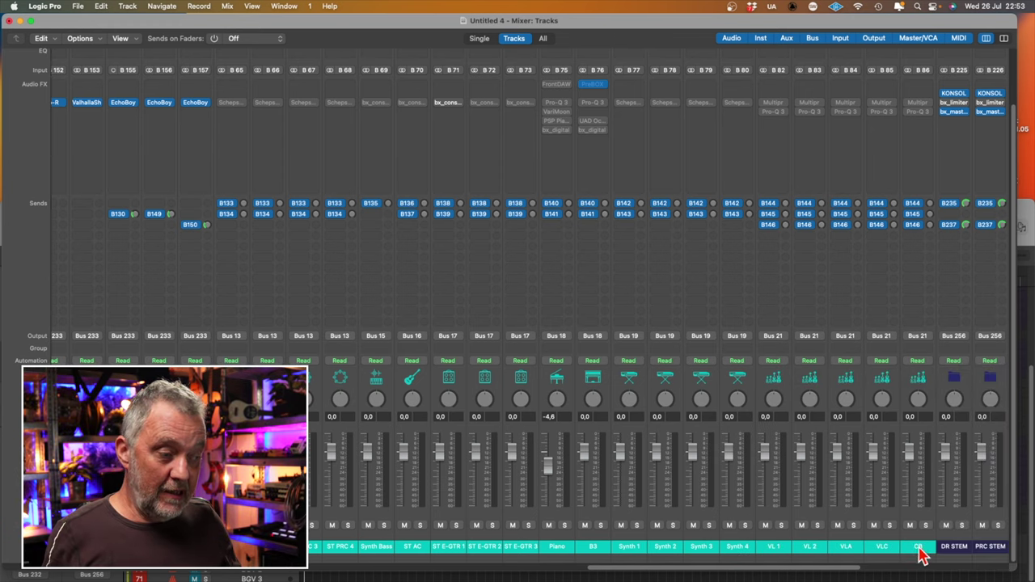
# Step: Scroll the Mixer right to show all stem aux strips, DR STEM through KEY STEM
pyautogui.moveTo(844, 572); pyautogui.dragTo(974, 566)
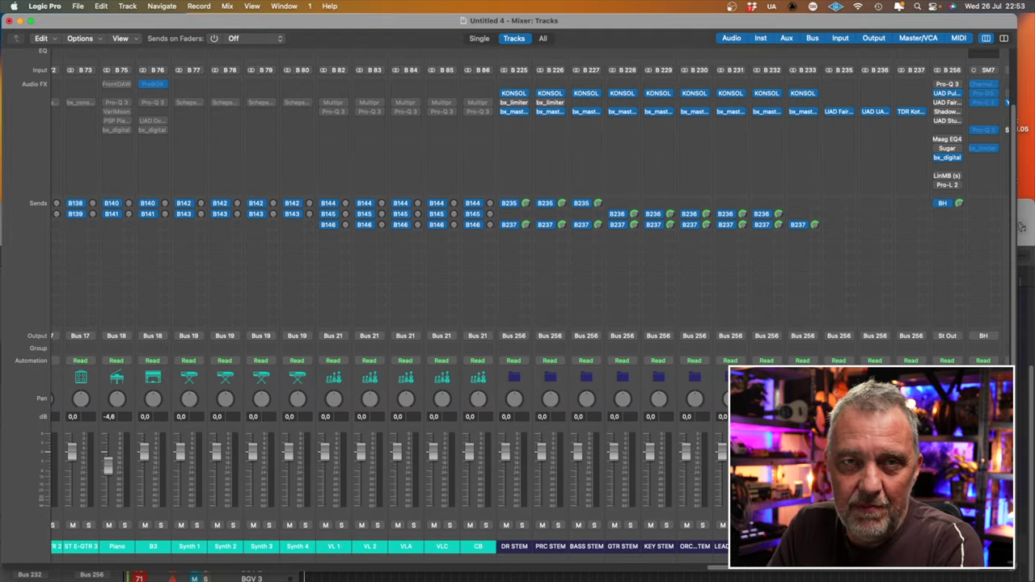